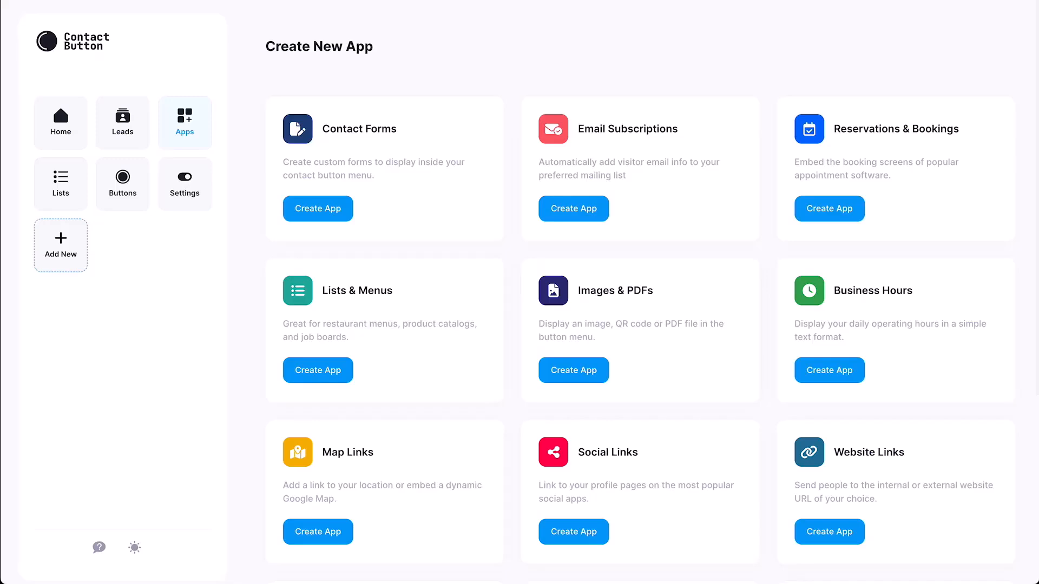
Step: Look over the app list and start creating a new Contact Forms app
scroll(629, 284, "down", 2)
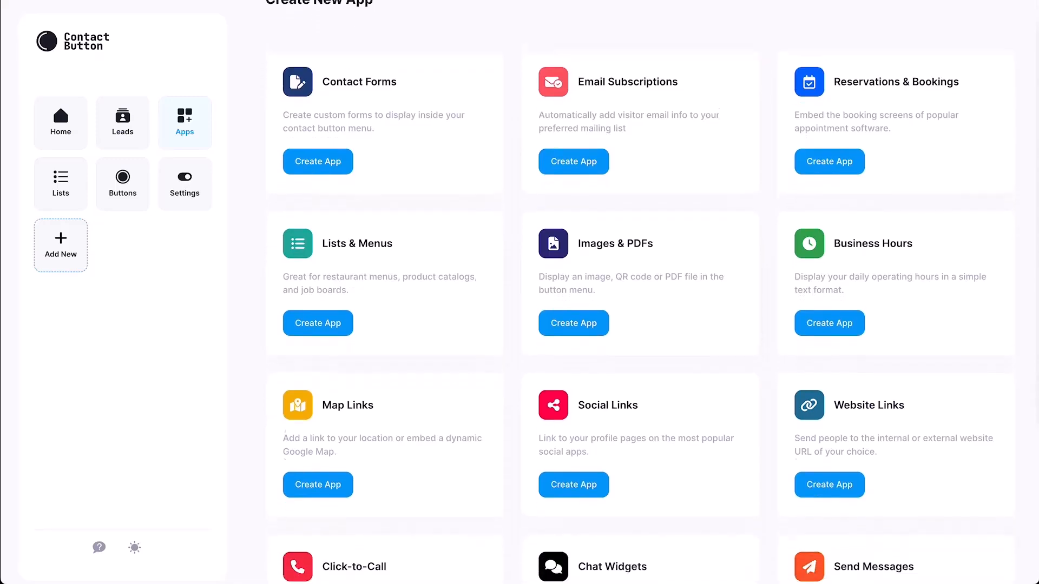
scroll(629, 284, "down", 4)
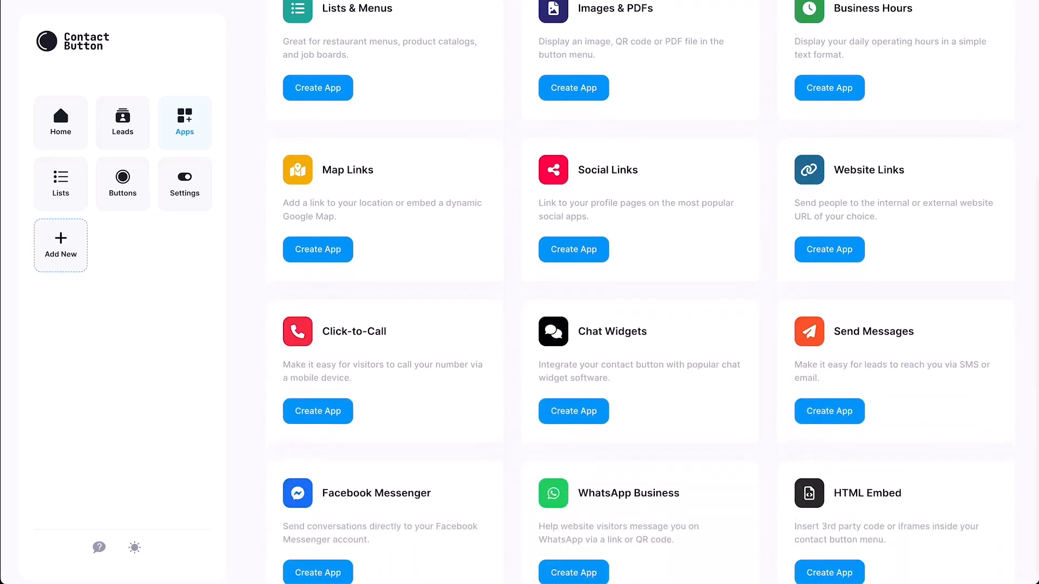
scroll(629, 284, "up", 4)
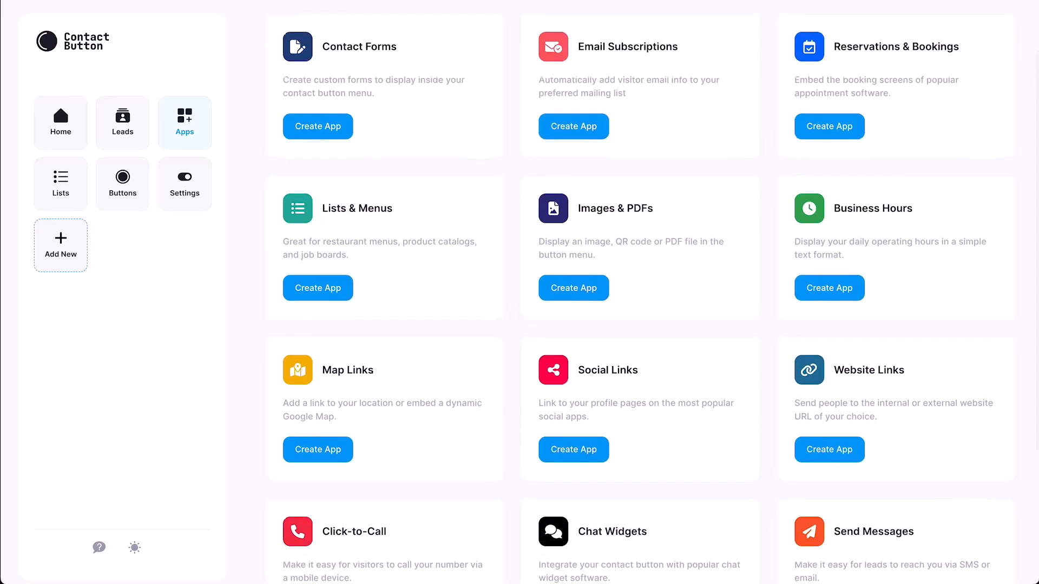
scroll(628, 284, "up", 2)
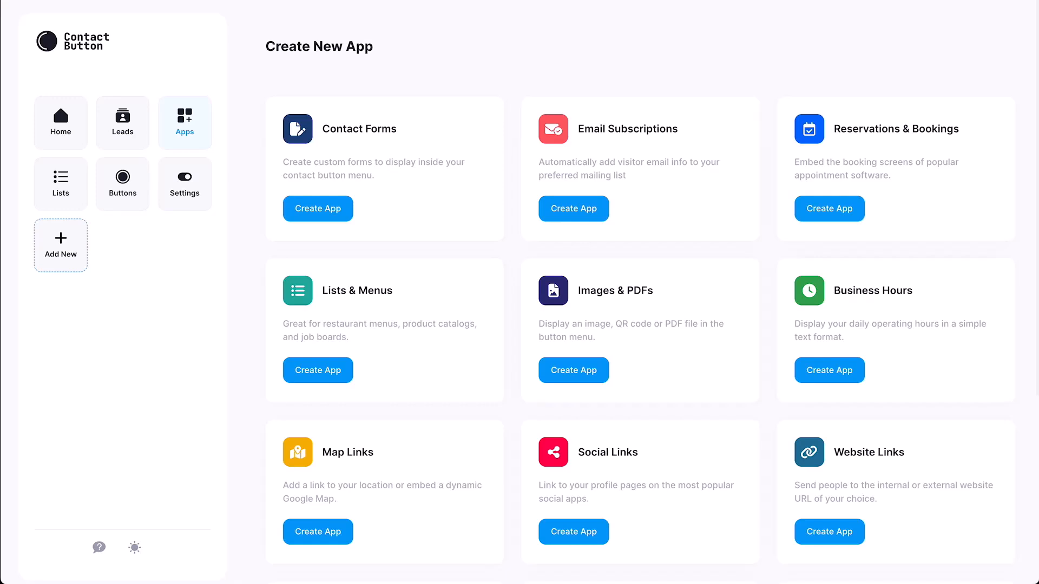
left_click(317, 208)
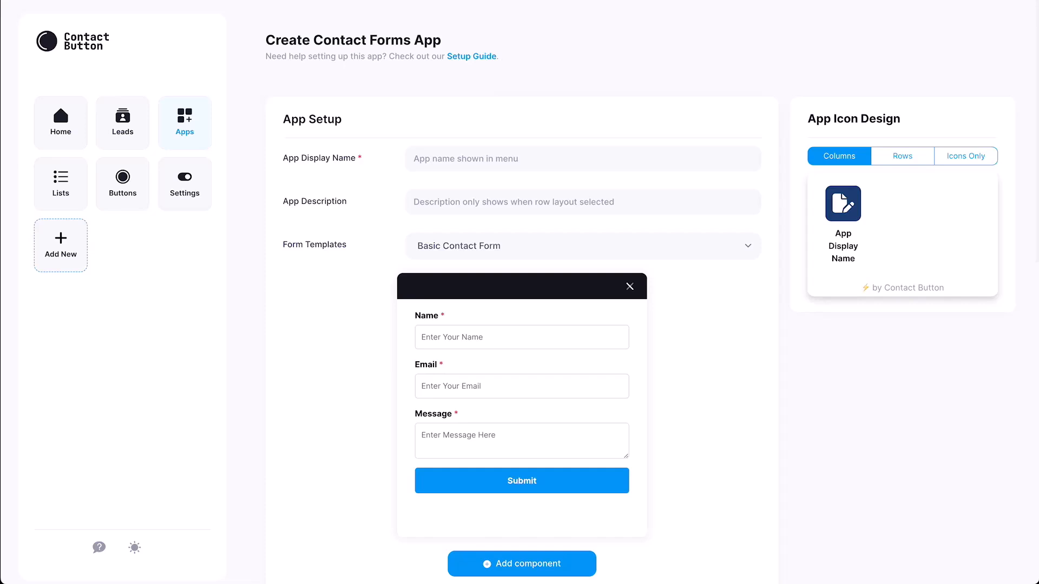
Step: Name the app 'Contact Form' with description 'Click here to contact us via a form'
left_click(454, 159)
type("Con")
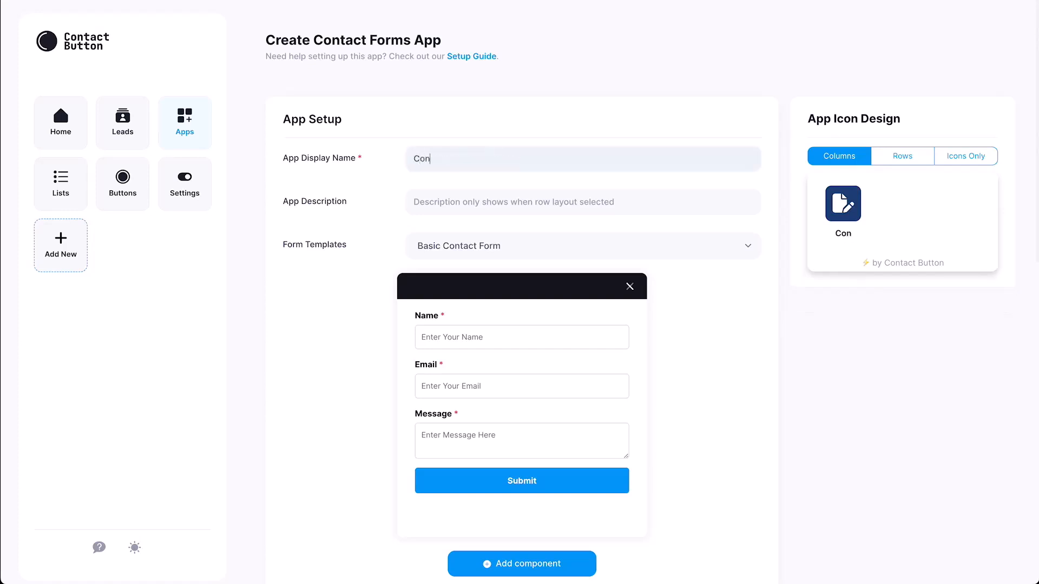
type("tact Form")
key("Tab")
type("Click ")
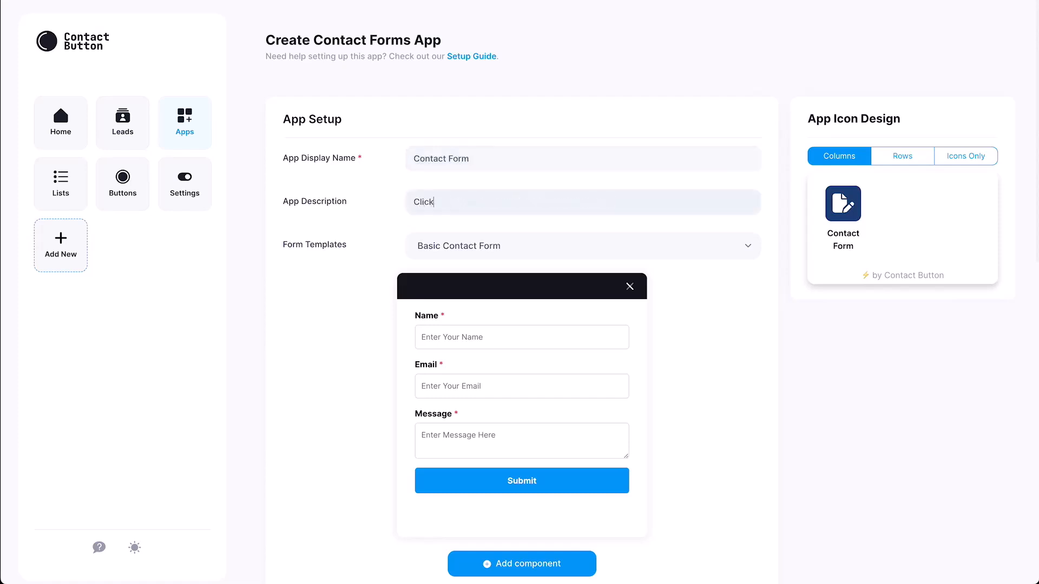
type("here to contact us via a form")
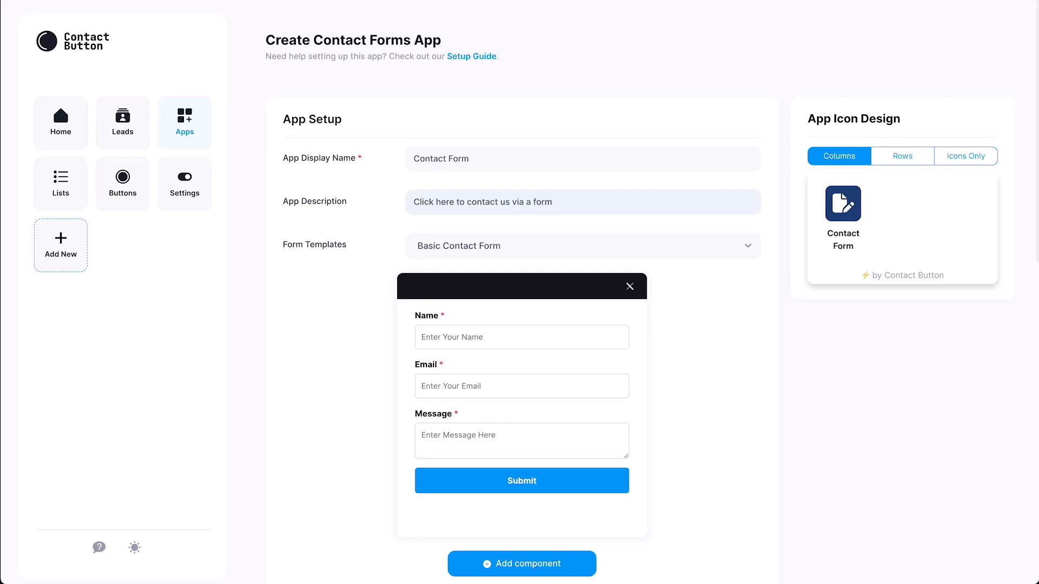
Step: Preview the Blank, Callback and Opt-In templates, then settle on Basic Contact Form
left_click(582, 246)
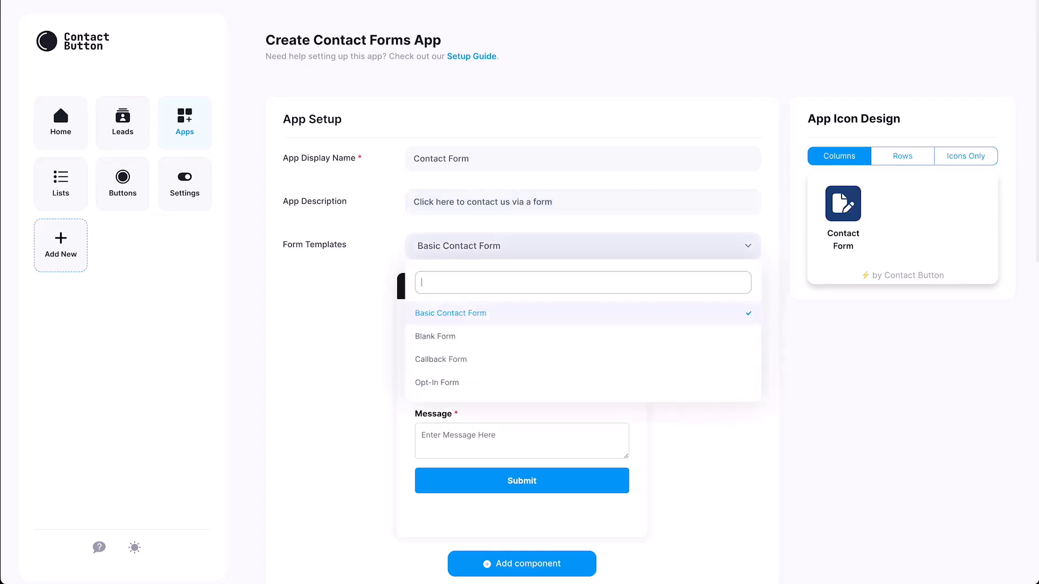
left_click(436, 336)
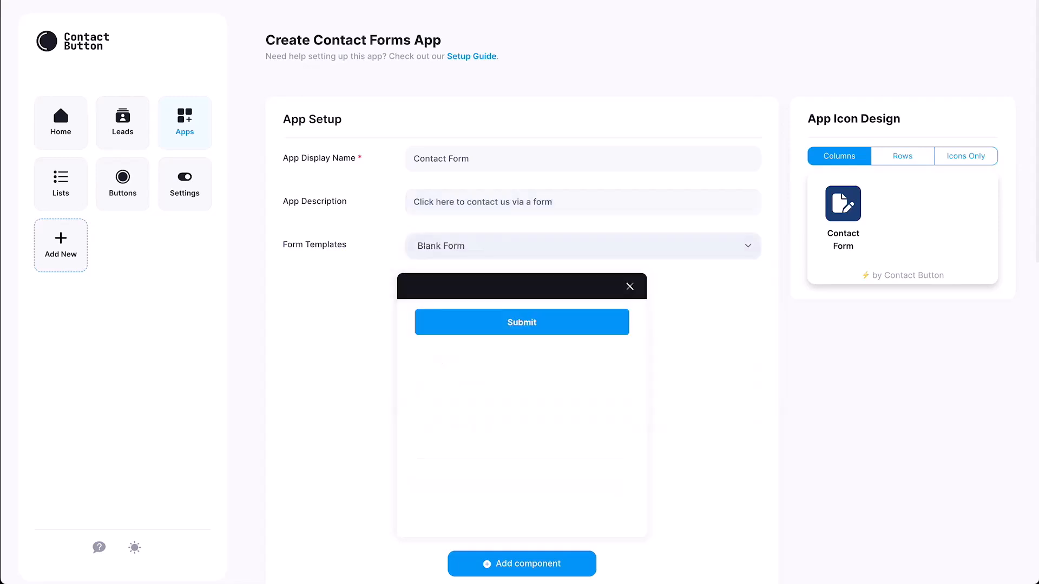
left_click(582, 247)
left_click(436, 359)
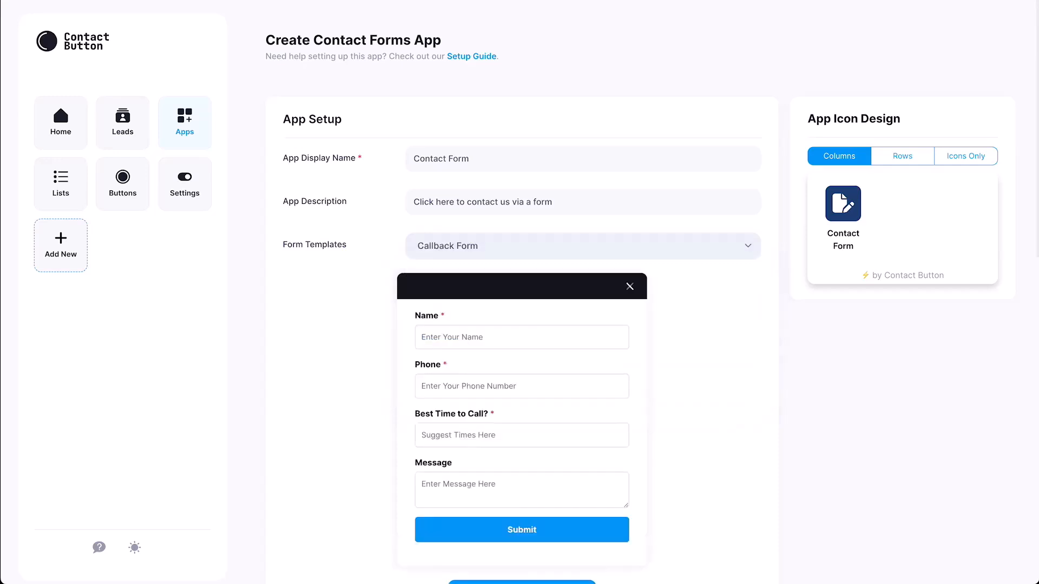
left_click(583, 246)
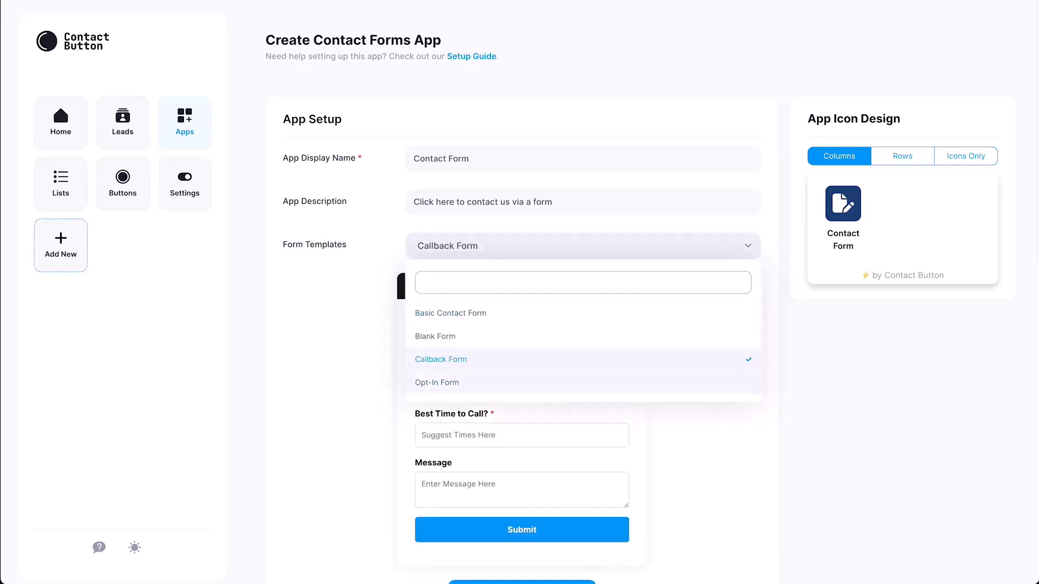
left_click(436, 380)
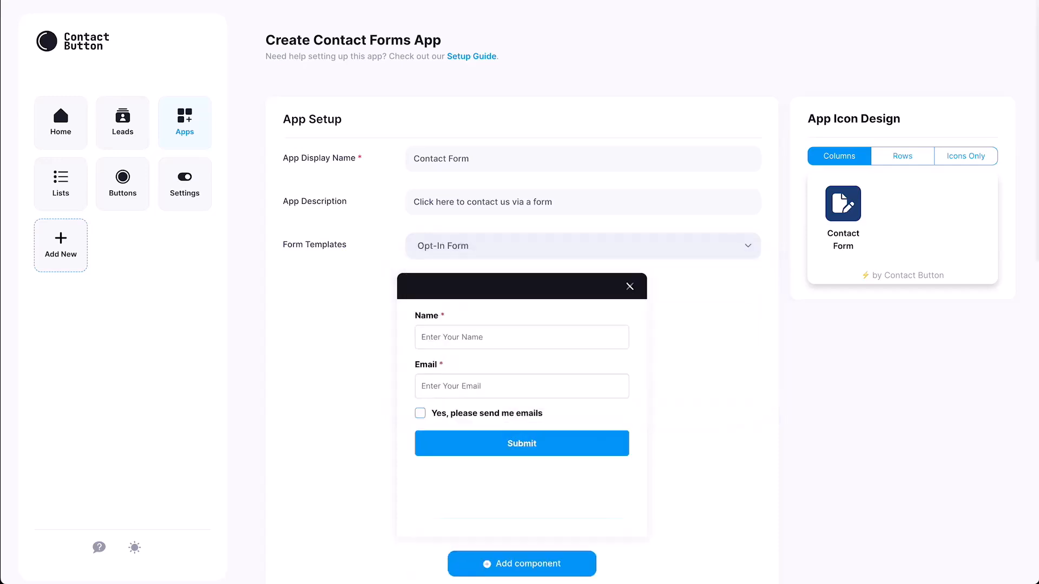
left_click(583, 246)
left_click(435, 313)
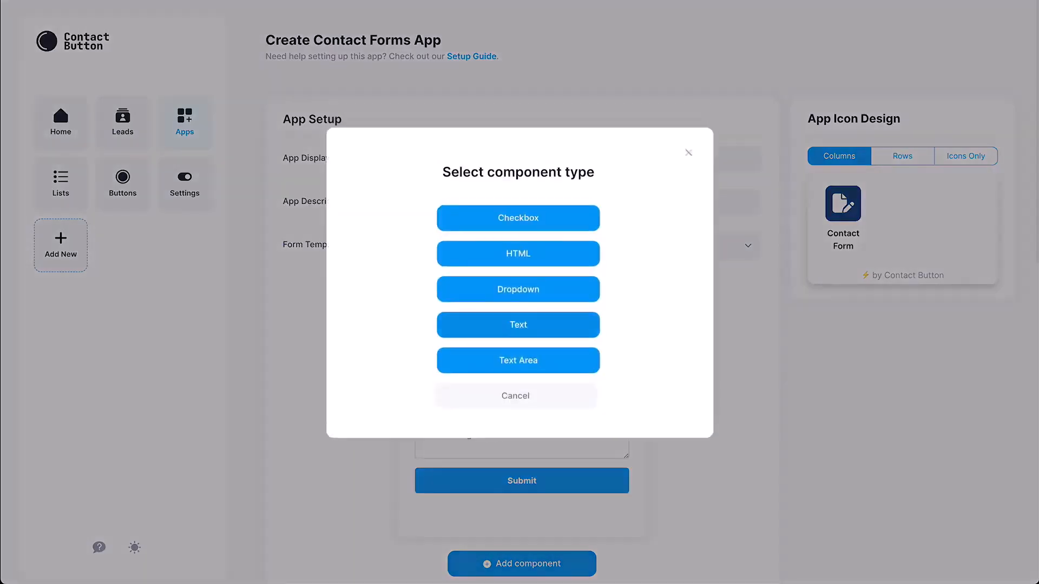
Step: Add a Text field of type Phone, required and limited to numbers and spaces
left_click(518, 324)
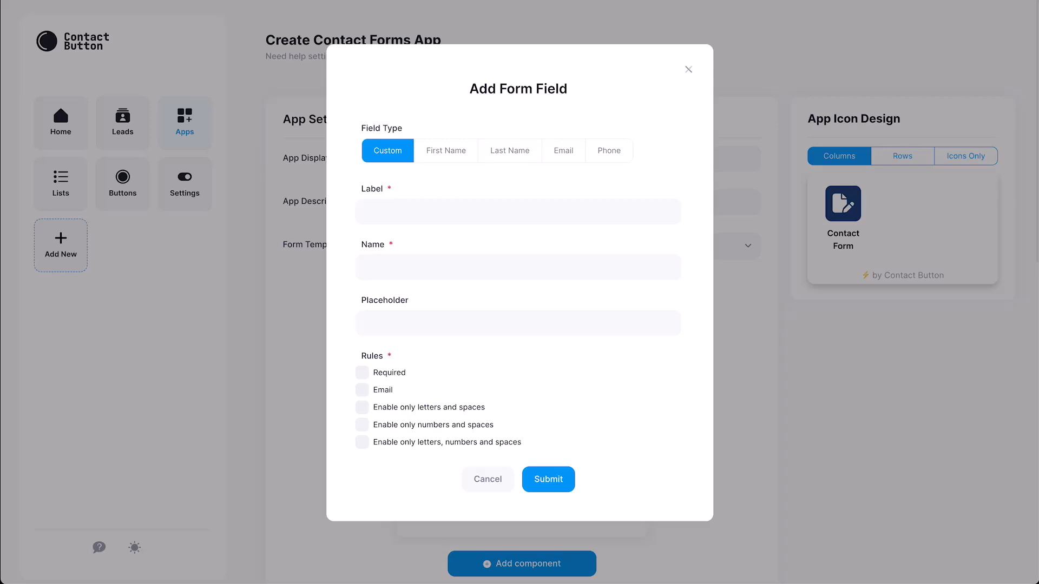
left_click(608, 150)
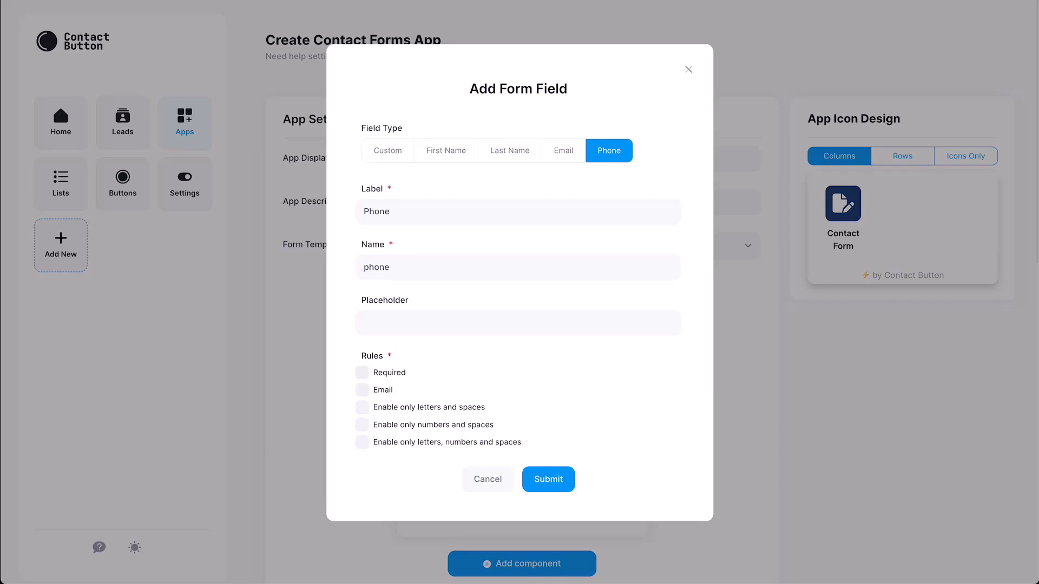
left_click(362, 373)
left_click(362, 424)
left_click(548, 479)
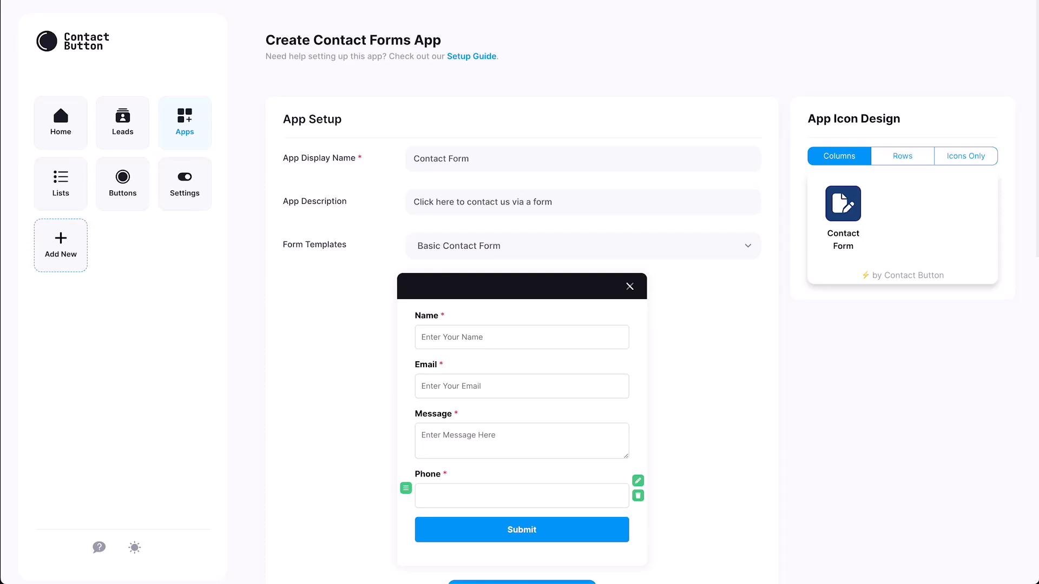
Step: Drag the Phone field above Message so the order is Name, Email, Phone, Message
left_click_drag(406, 488, 406, 428)
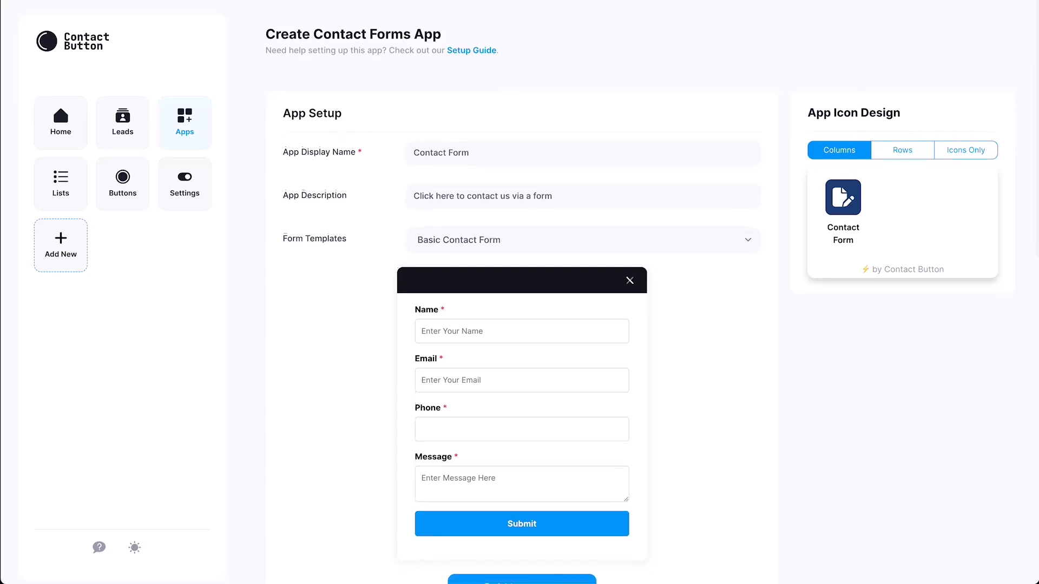
Step: Enter 'Contact Form' as the form header and the support e-mail address for notifications
scroll(521, 292, "down", 5)
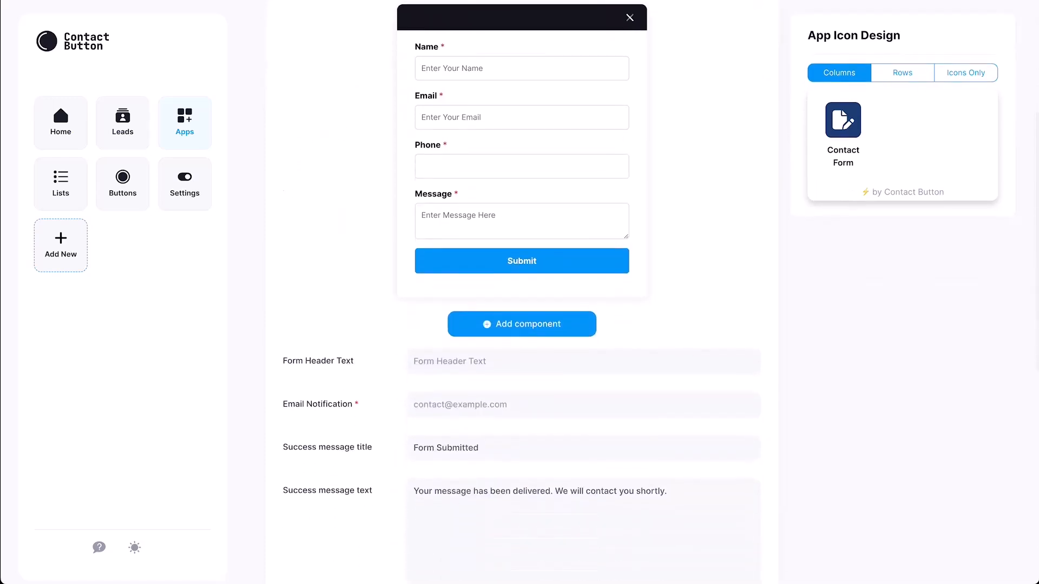
left_click(414, 361)
type("Contact Form")
left_click(415, 413)
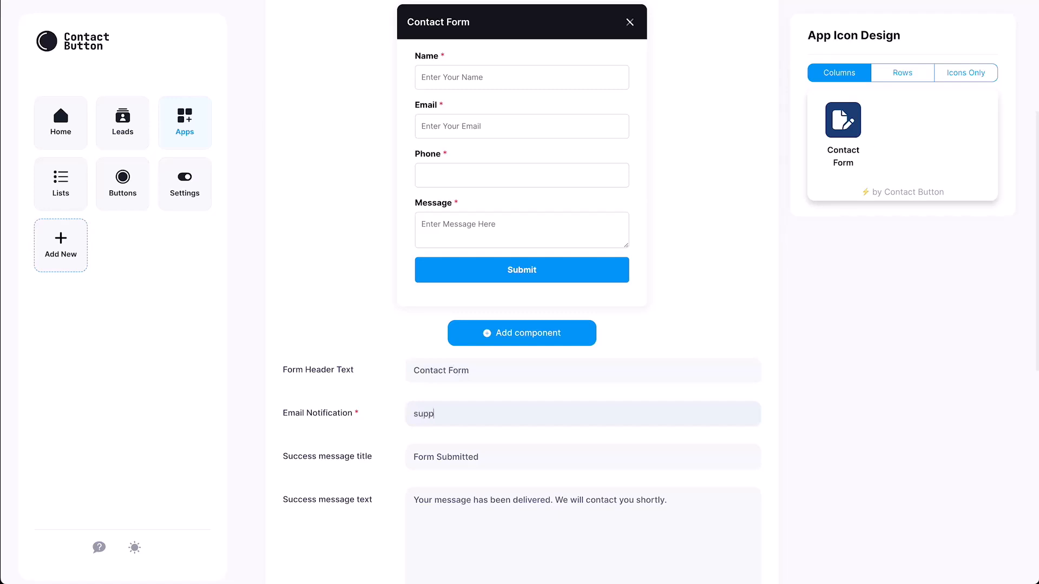
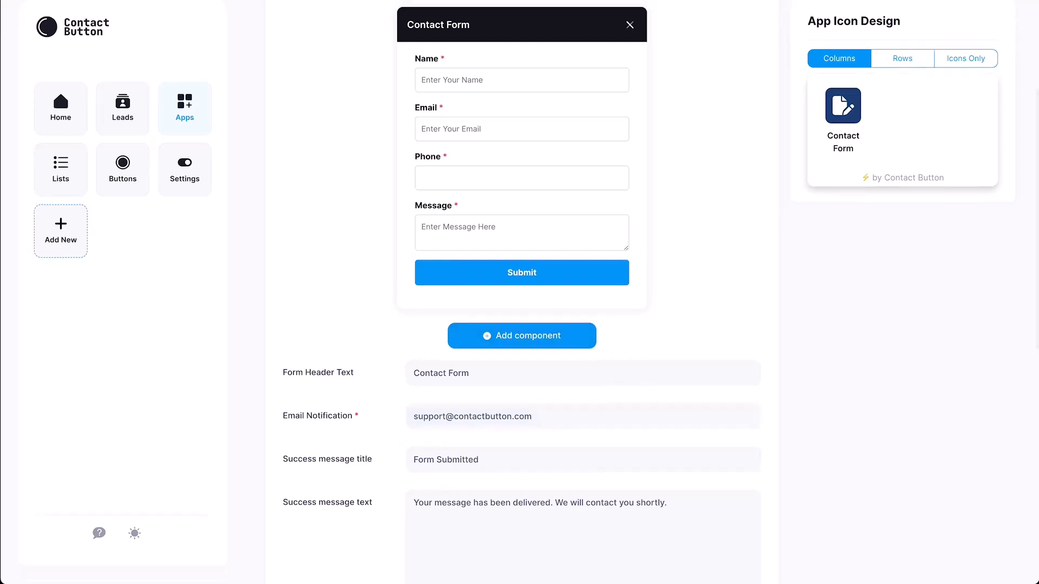
scroll(522, 293, "down", 10)
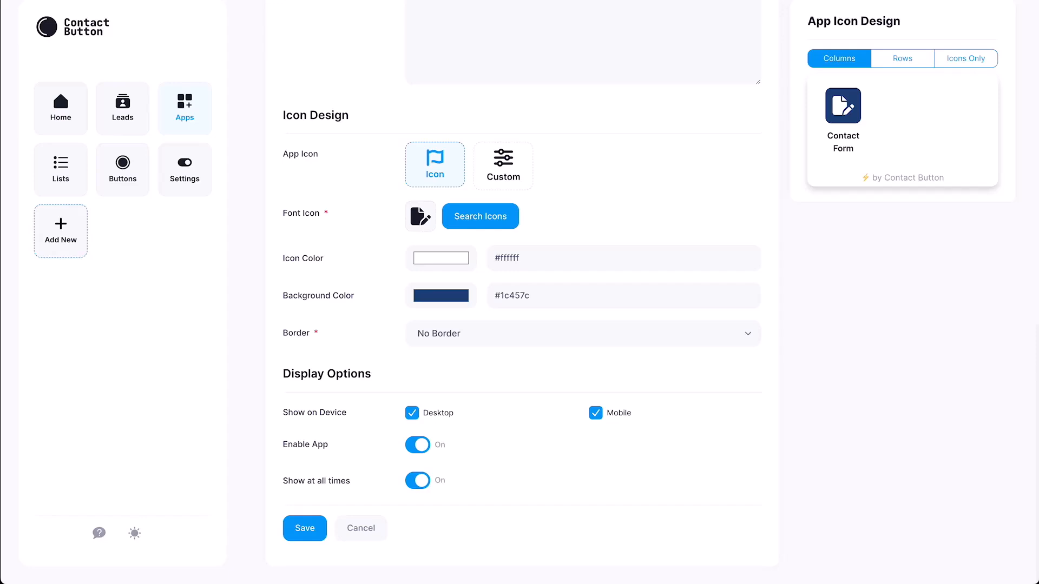
Step: Browse icons and try Custom, but keep the document-and-pen font icon
left_click(480, 216)
scroll(515, 270, "down", 15)
scroll(512, 271, "down", 12)
scroll(518, 270, "down", 10)
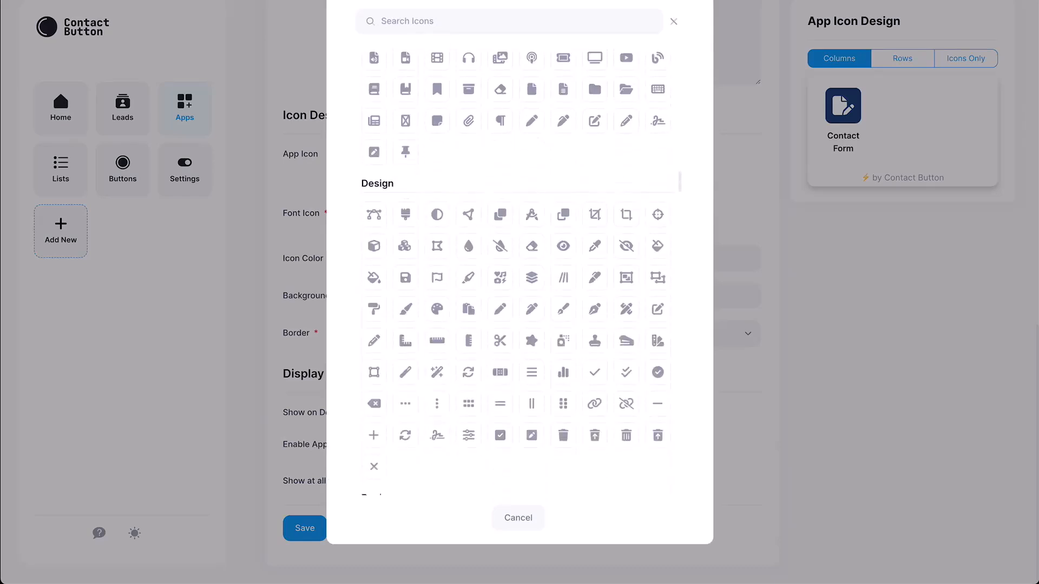
key("Escape")
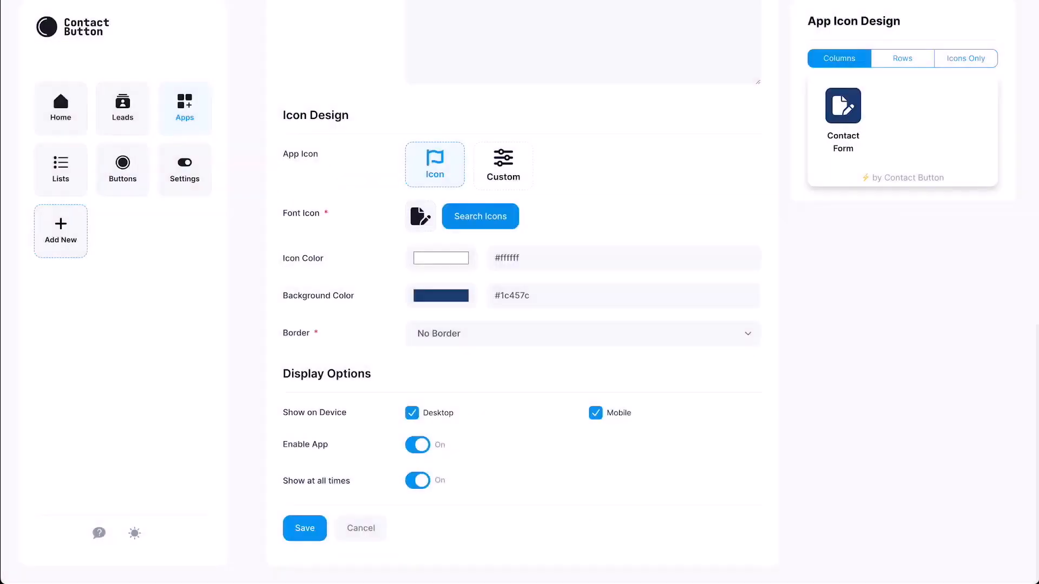
left_click(503, 165)
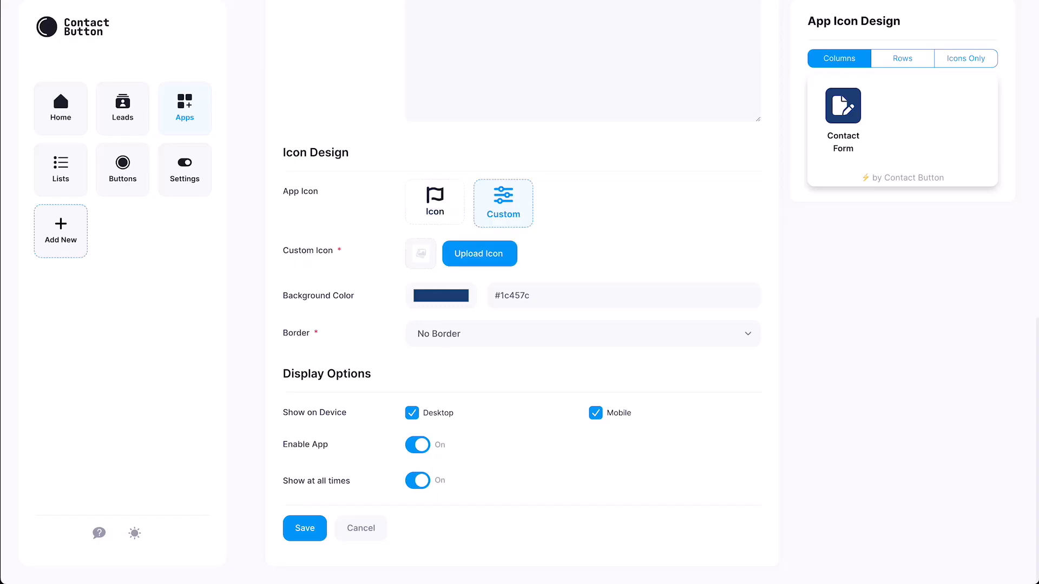
left_click(434, 201)
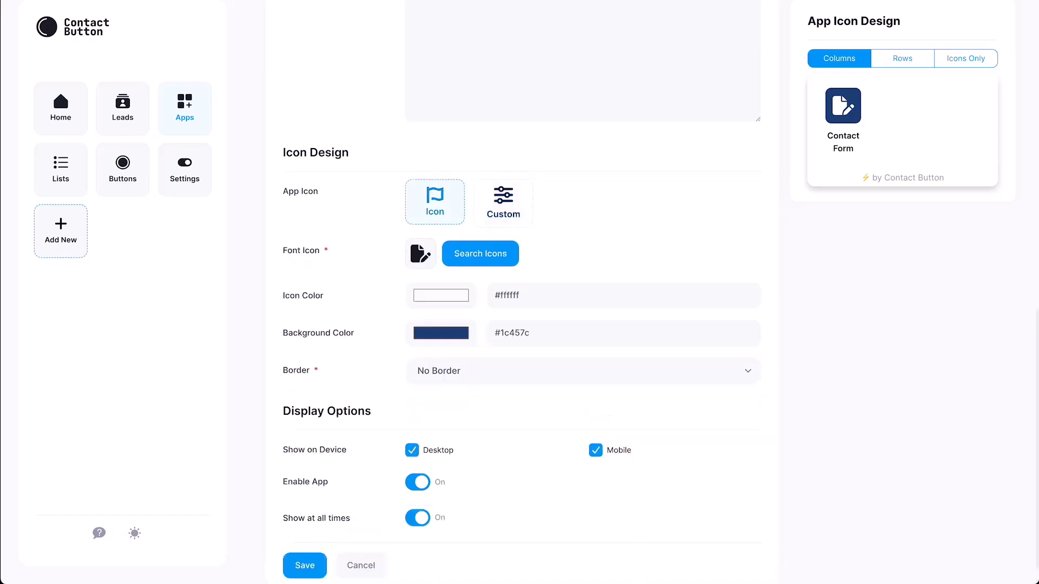
Step: Set icon colour #1c457c on a #ffffff background and enable a Border with a pasted colour
left_click_drag(532, 334, 493, 333)
key("ctrl+c")
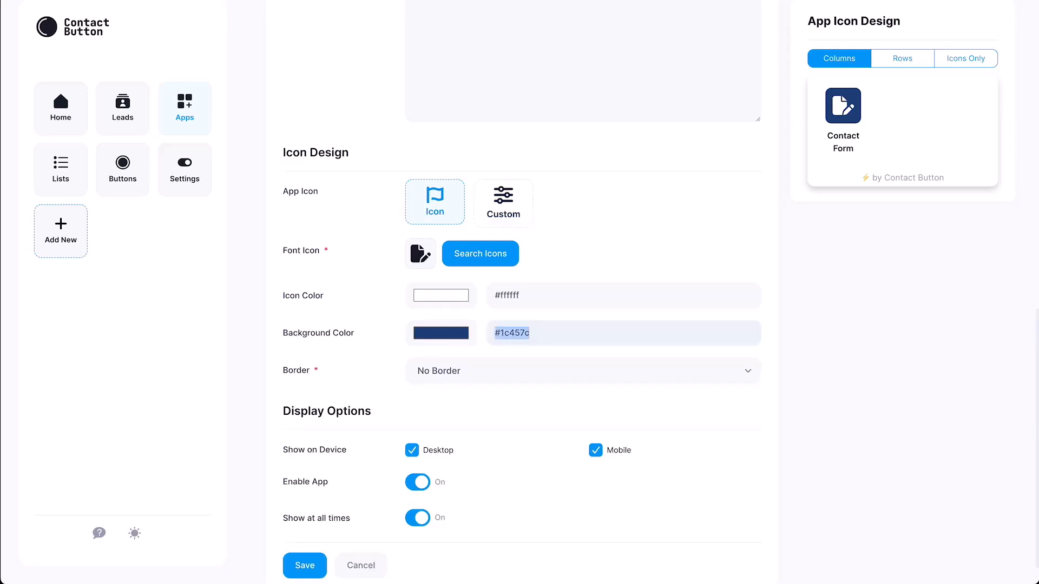
left_click_drag(530, 295, 494, 295)
key("ctrl+v")
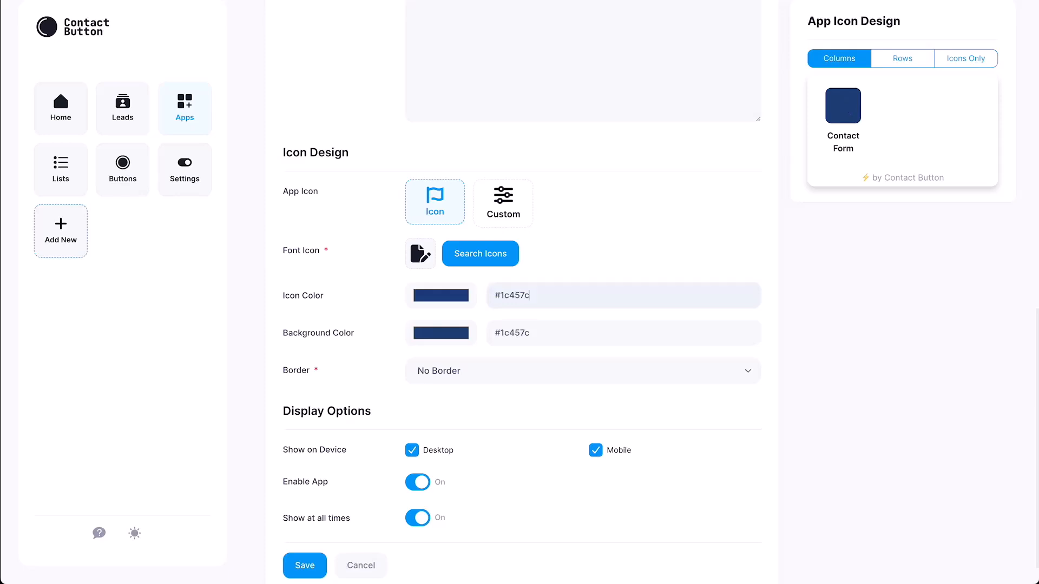
left_click_drag(531, 332, 494, 333)
key("super+c")
type("#ffffff")
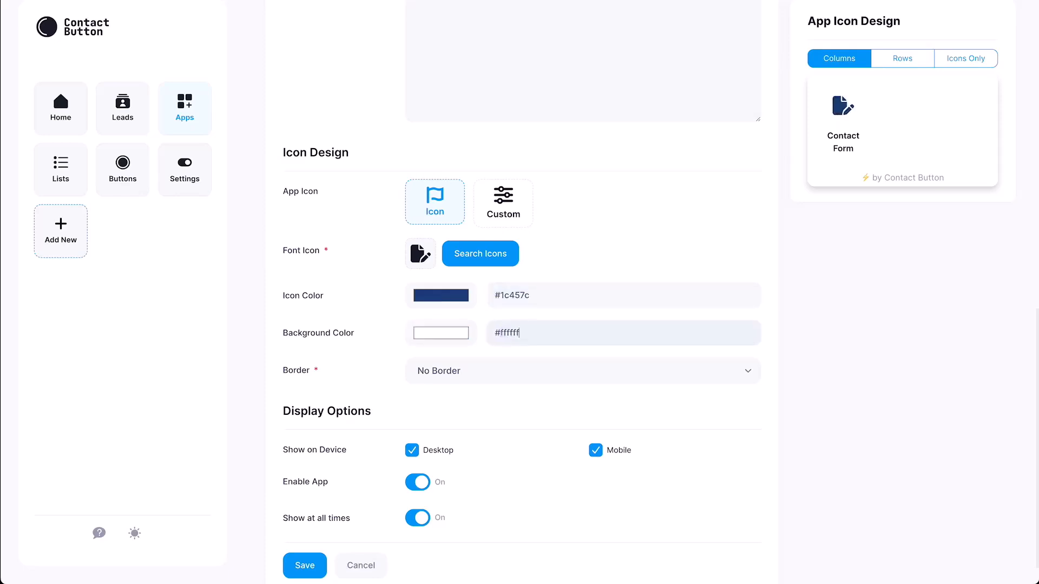
left_click(582, 371)
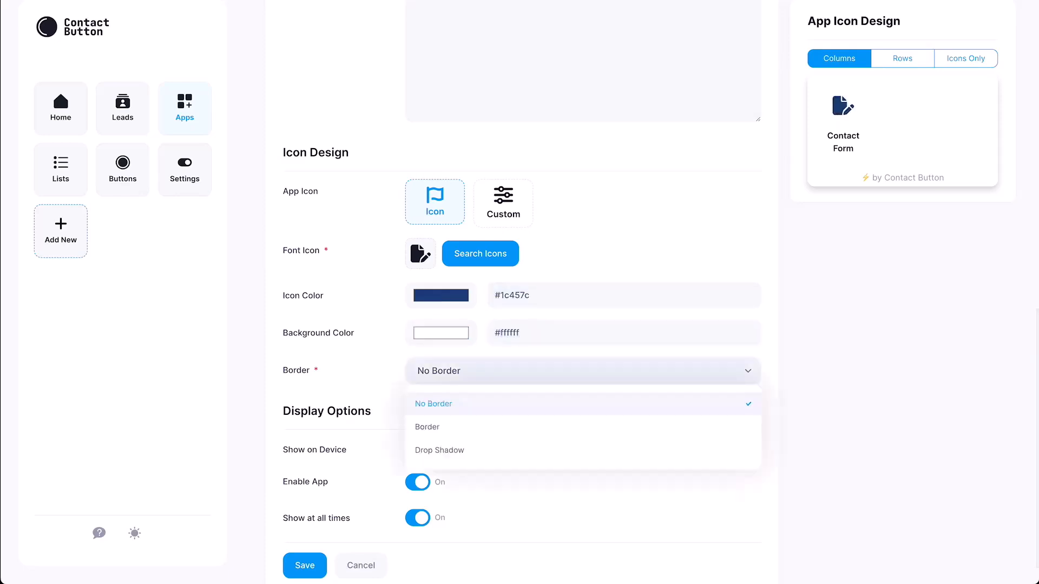
left_click(427, 427)
left_click_drag(524, 409, 494, 409)
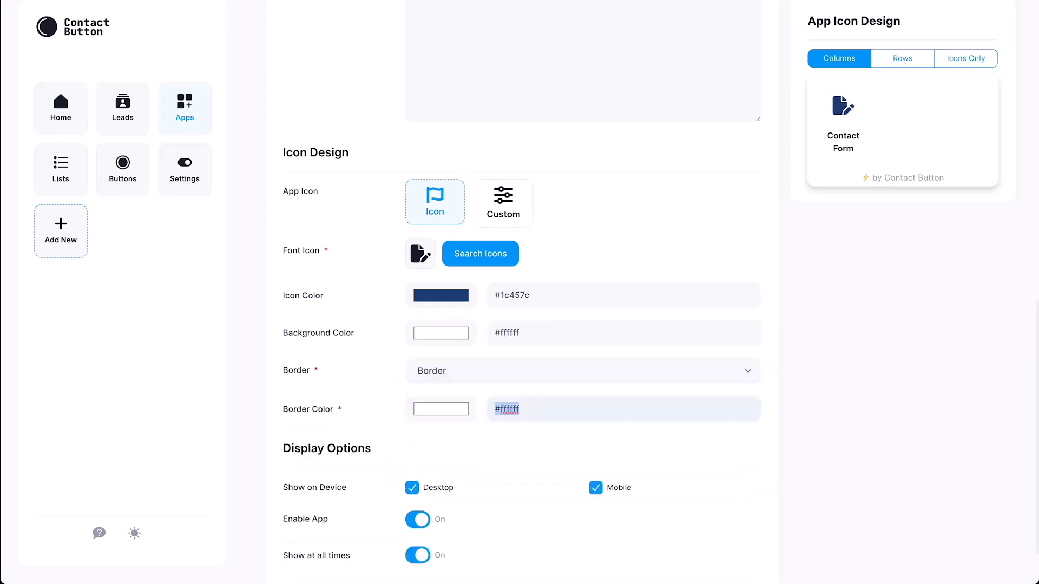
key("super+v")
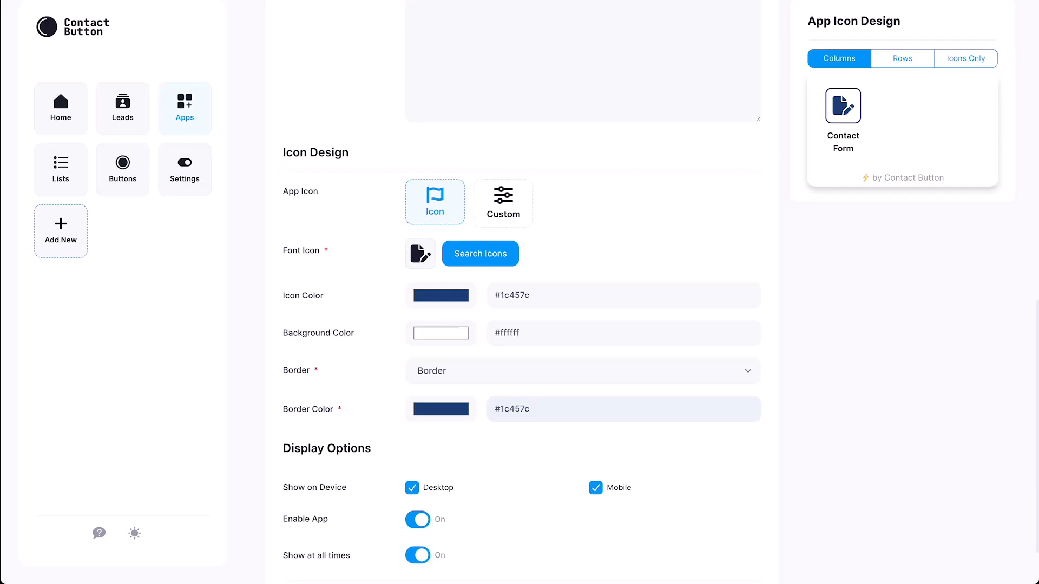
Step: Turn off Desktop display, keep Show at all times on, and save the Contact Form app
scroll(521, 324, "down", 2)
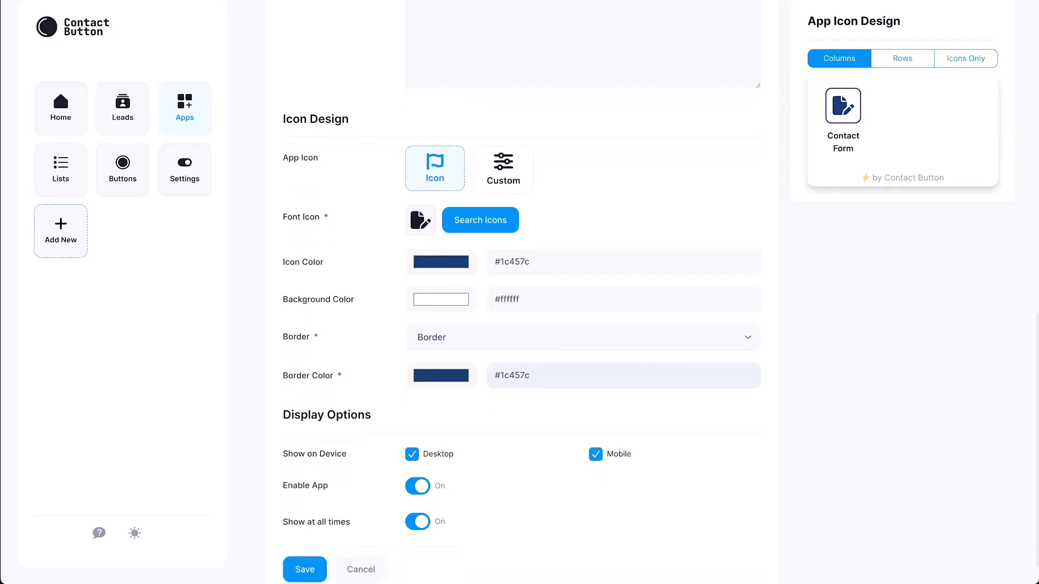
left_click(304, 529)
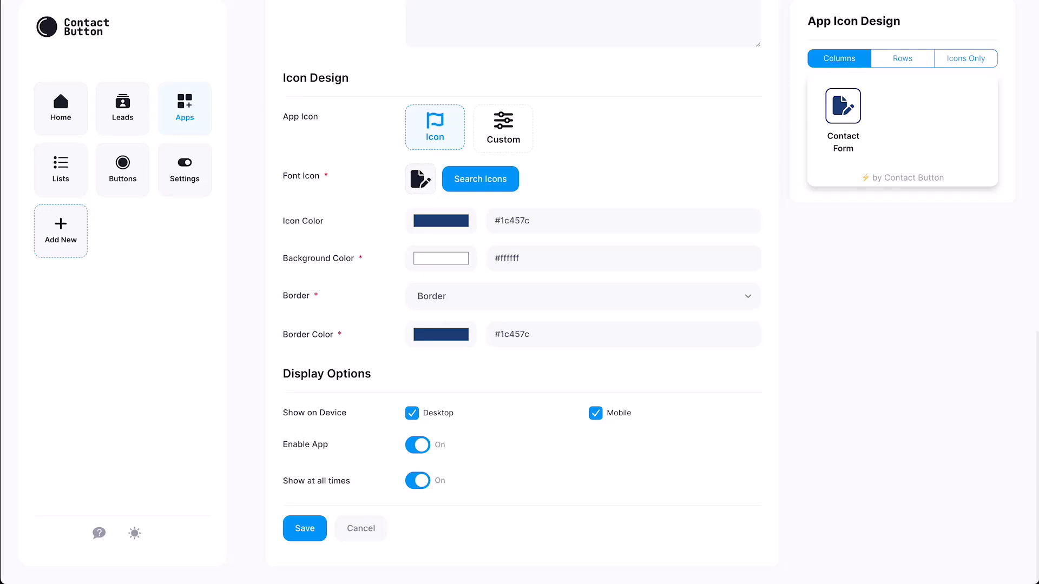
left_click(412, 413)
left_click(418, 481)
scroll(520, 292, "down", 5)
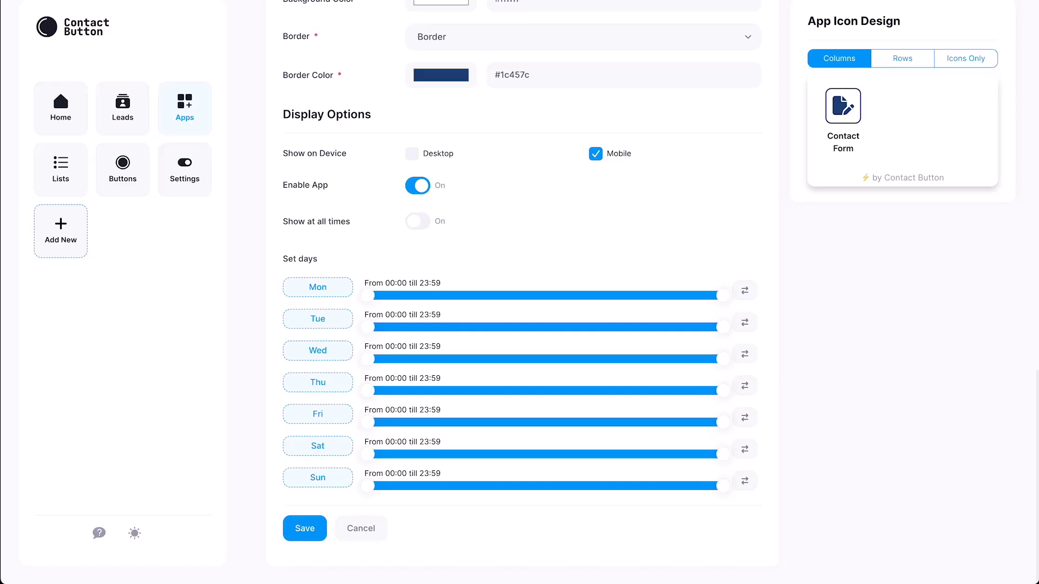
mouse_move(724, 295)
left_mouse_down()
mouse_move(595, 295)
mouse_move(724, 295)
left_mouse_up()
left_click(418, 221)
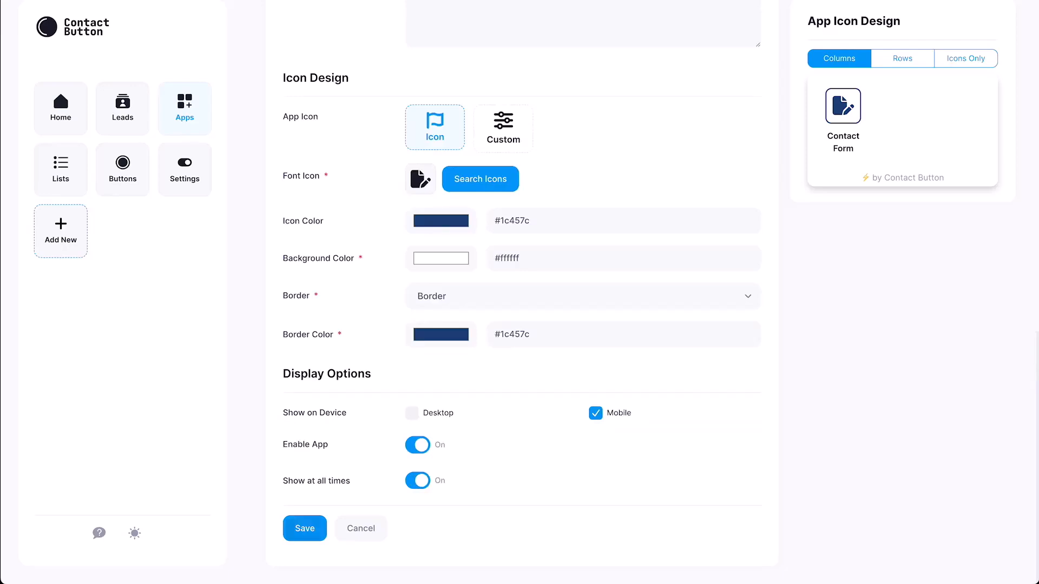
left_click(304, 529)
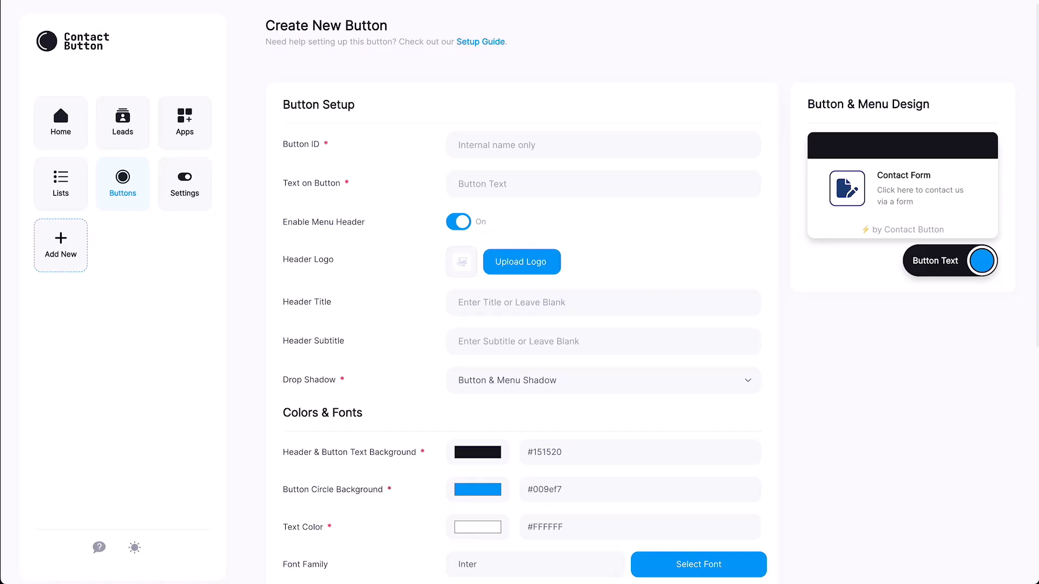
Step: Enter 'Website Button' as the Button ID and 'Contact Us' as the button text
left_click(513, 145)
type("Website Button")
left_click(458, 184)
type("Contac")
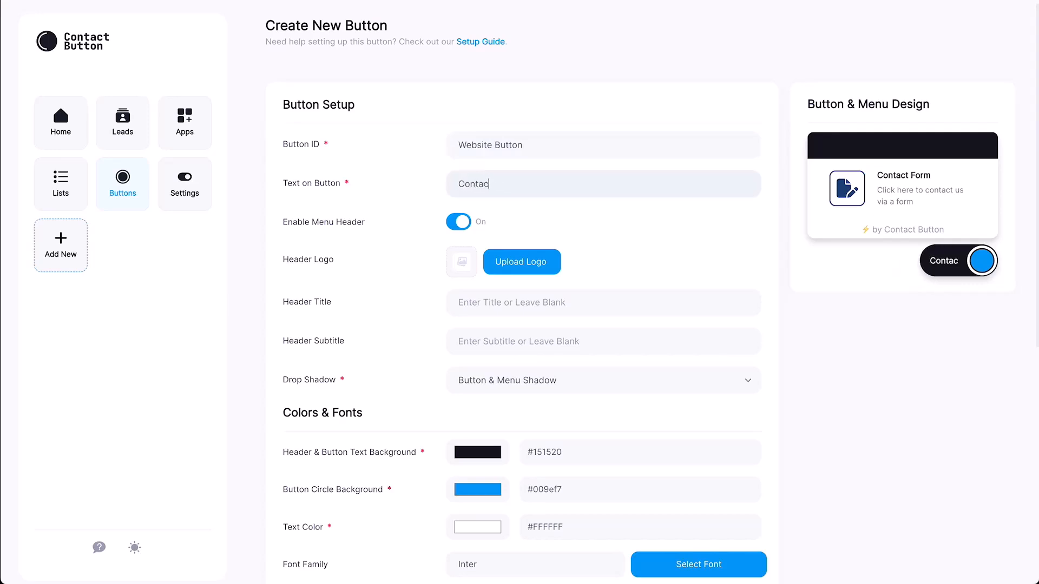
type("t Us")
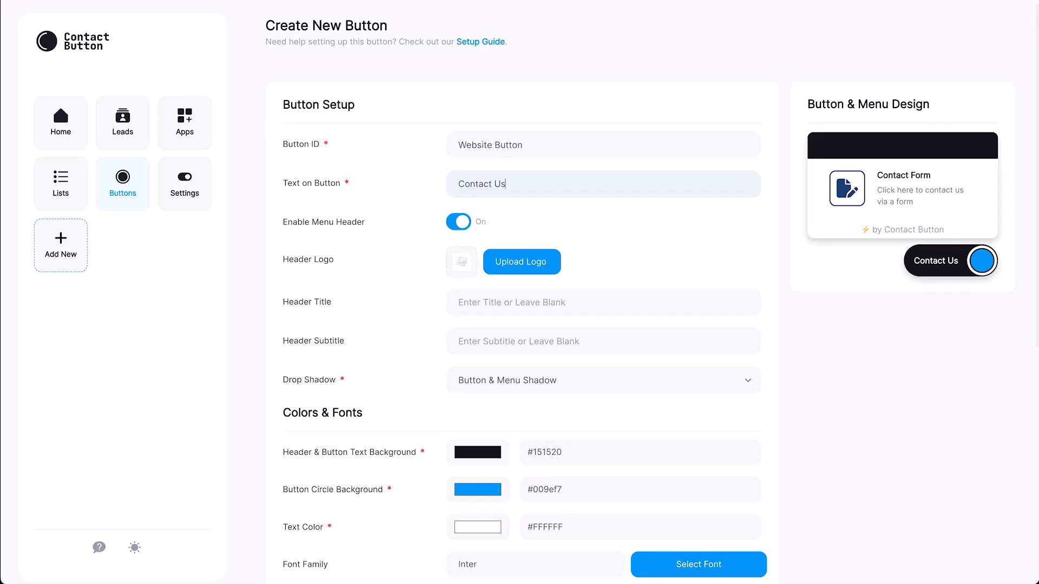
scroll(627, 303, "up", 1)
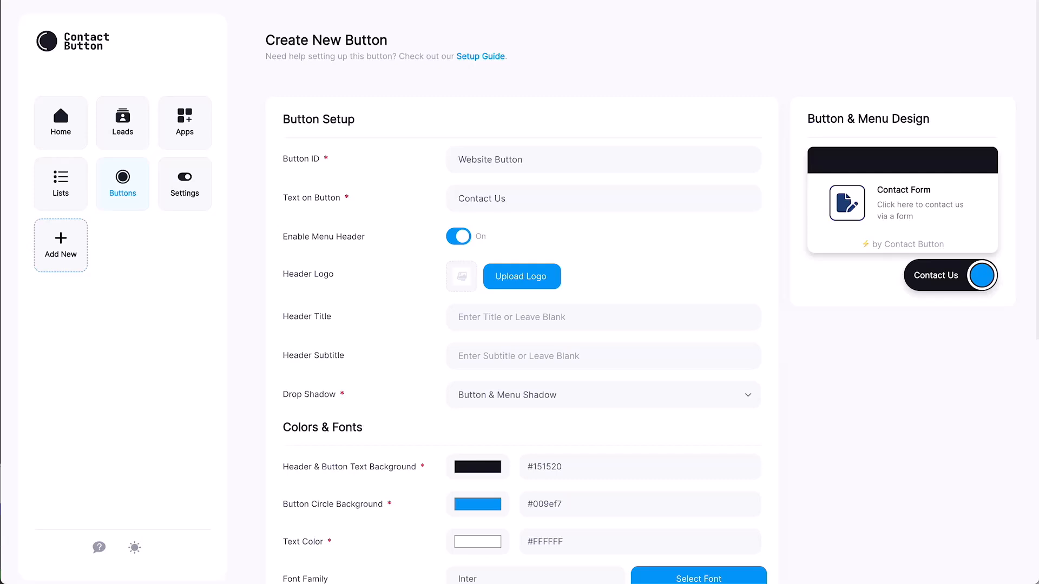
Step: Keep the menu header enabled and title it 'Welcome to Contact Button!'
left_click(458, 236)
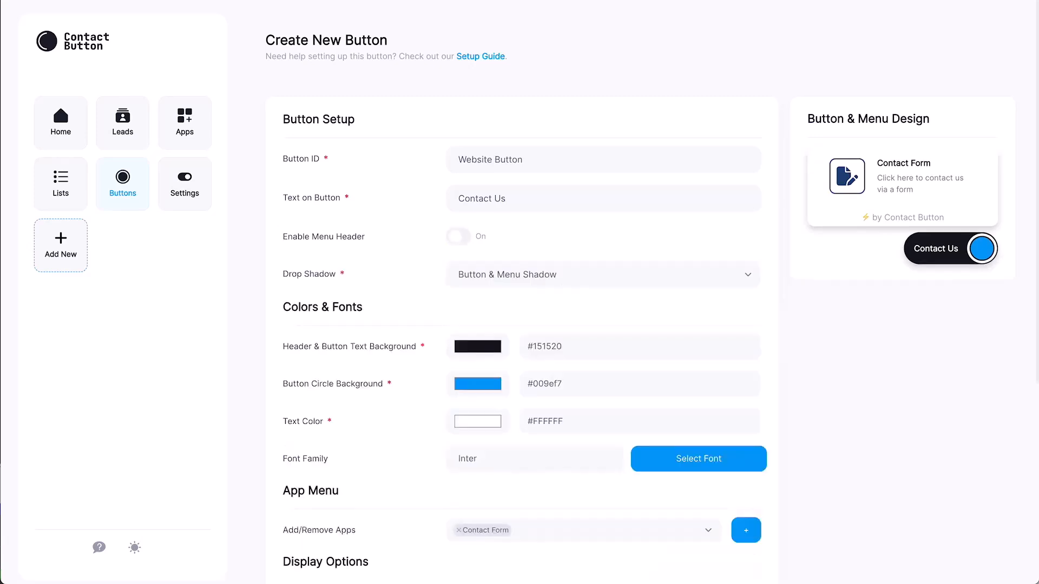
left_click(458, 237)
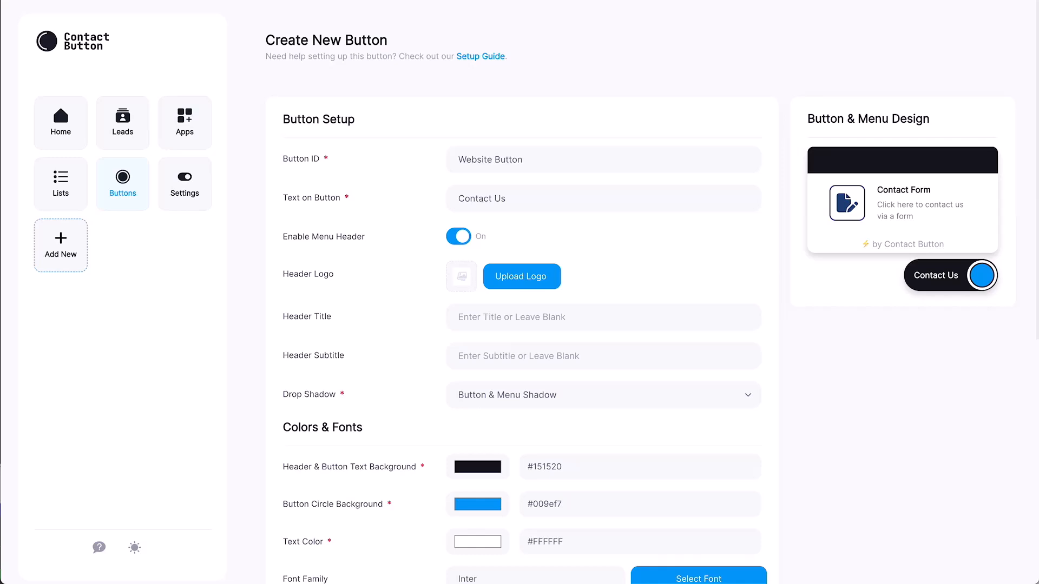
left_click(458, 236)
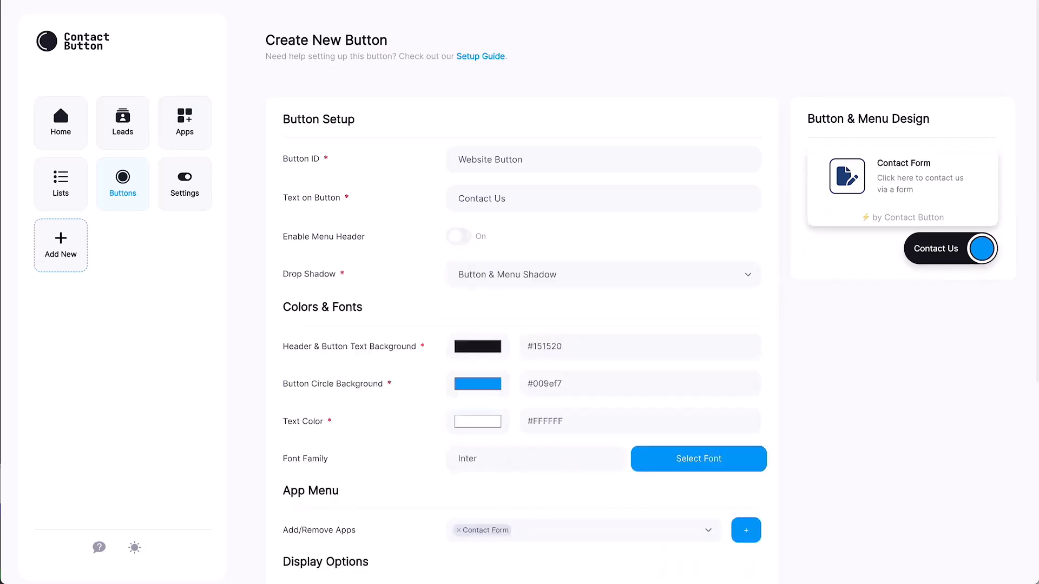
left_click(458, 236)
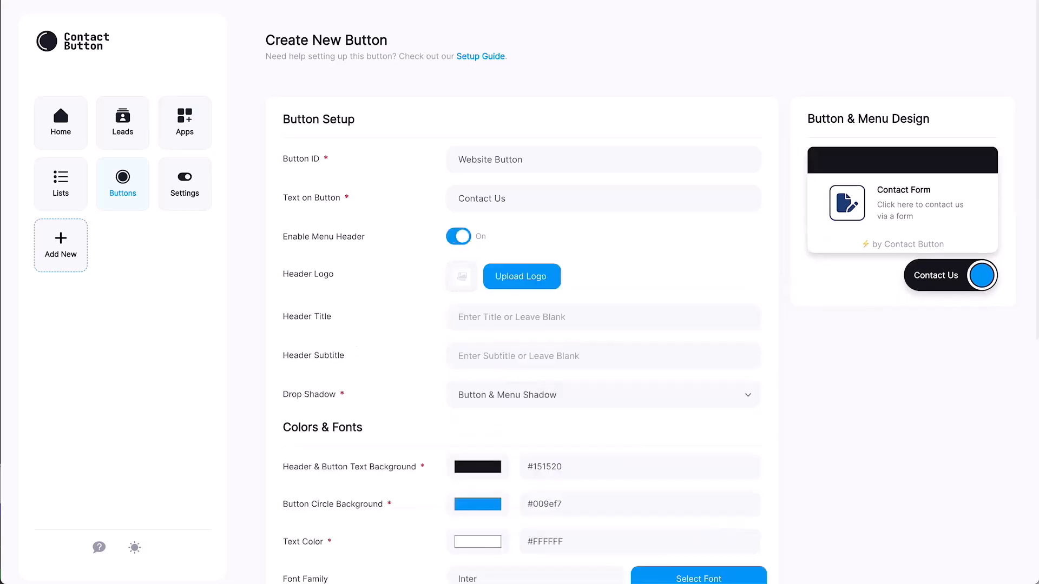
left_click(506, 187)
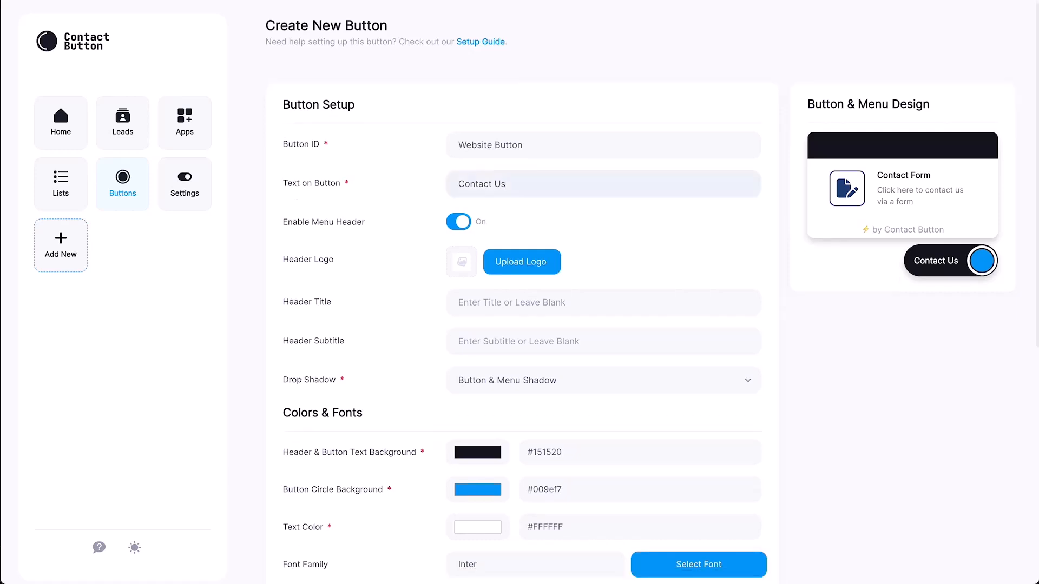
left_click(512, 303)
type("Welcome to Contac")
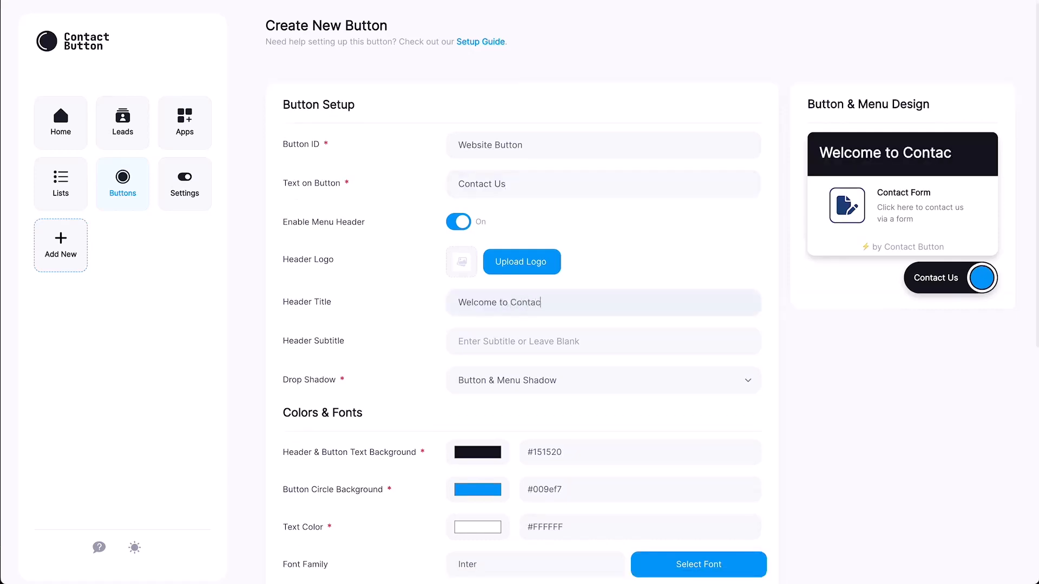
type("t Button!")
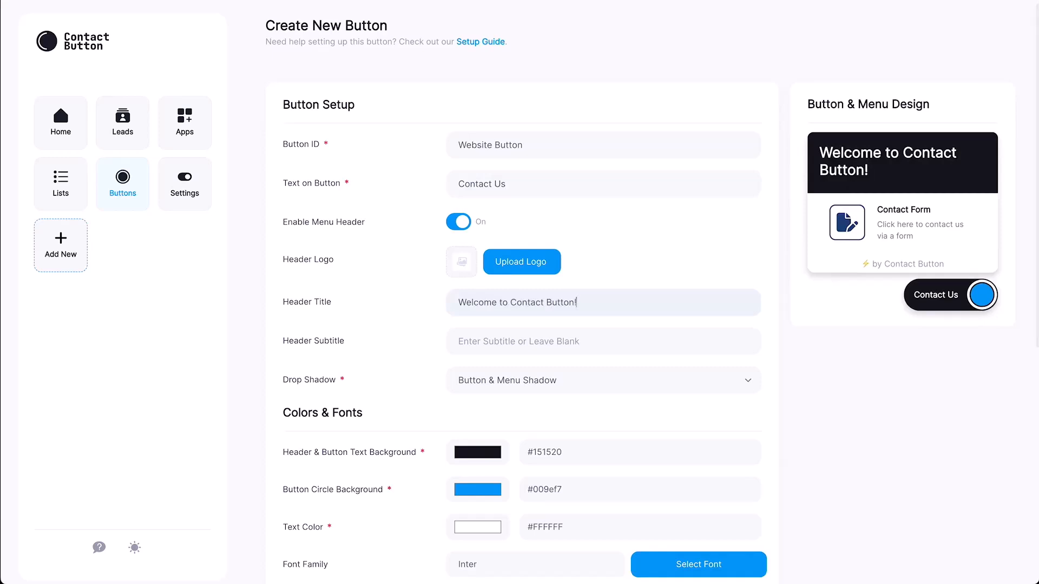
left_click(603, 380)
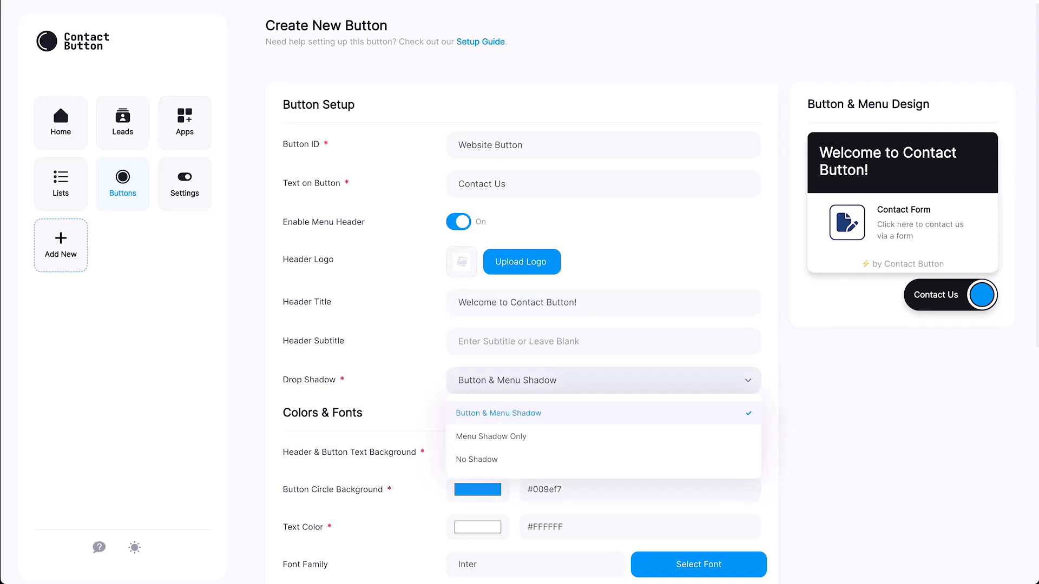
Step: Keep both drop shadows and make the header and button background navy #2929a3
key("Escape")
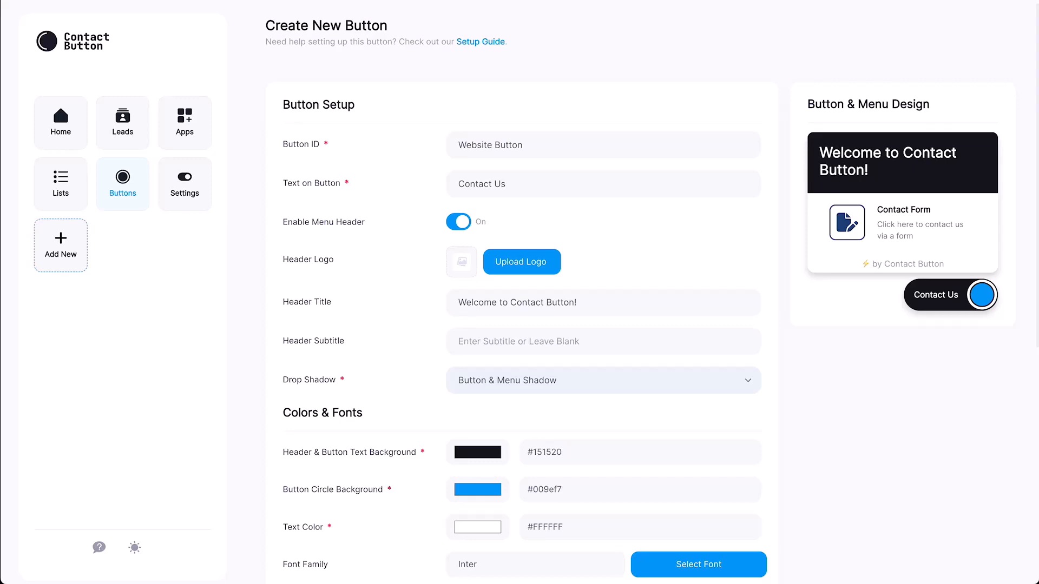
left_click(477, 451)
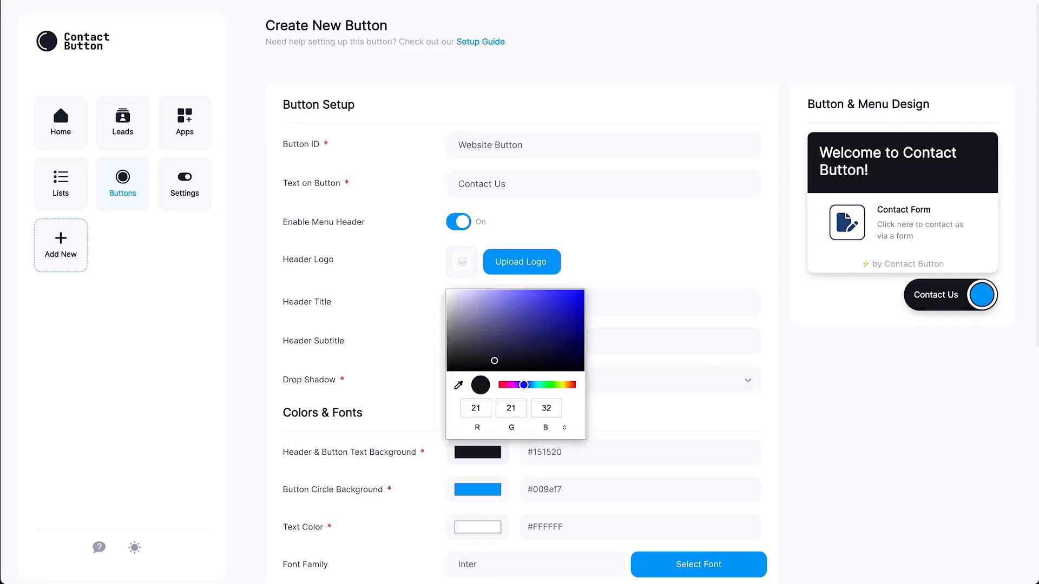
left_click(550, 319)
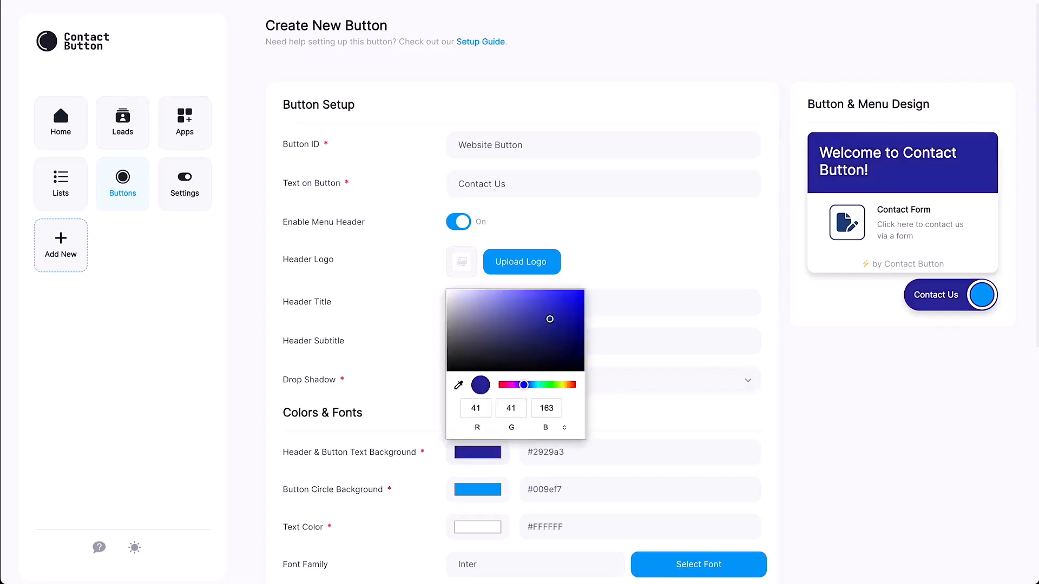
key("Escape")
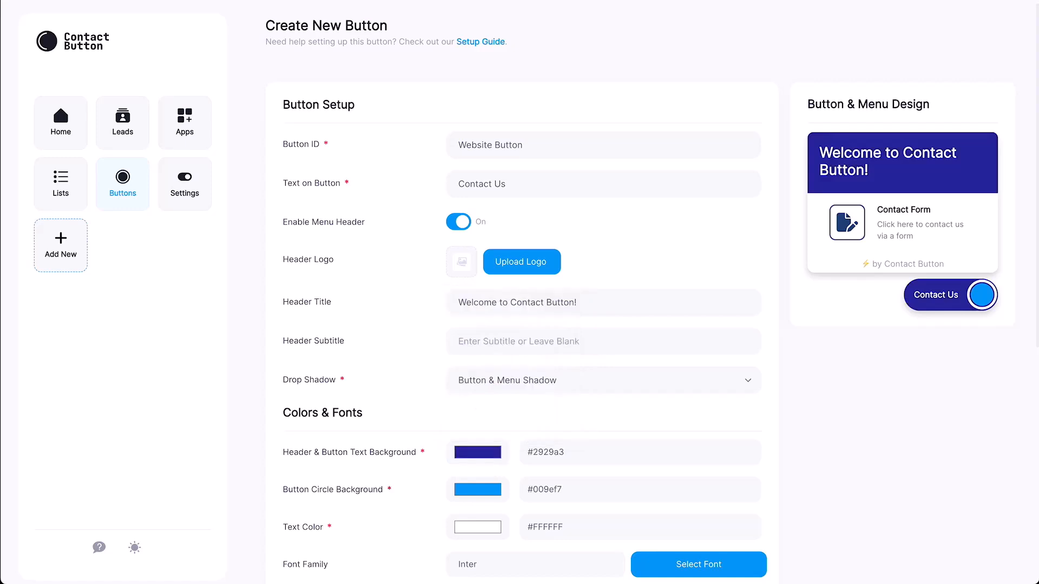
Step: Make the button circle lime green #93f500
left_click(477, 489)
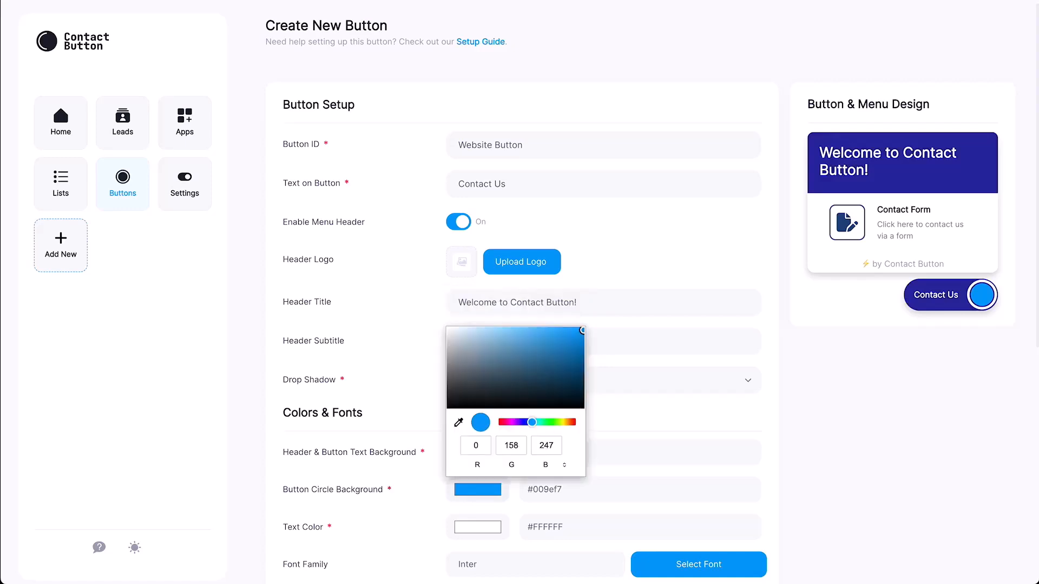
left_click(557, 421)
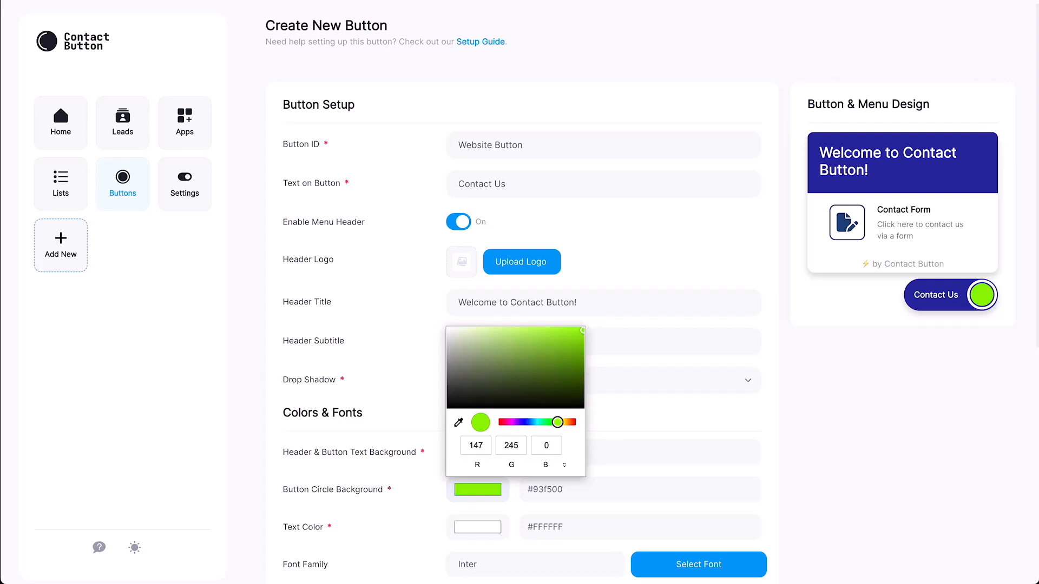
key("Escape")
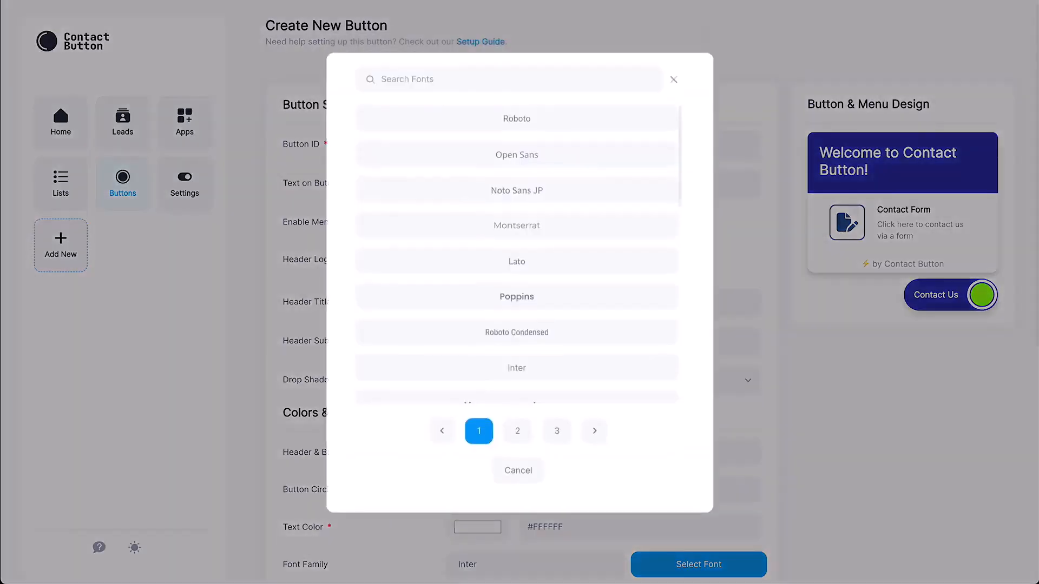
Step: Choose Poppins as the font family, then scroll down to Display Options
left_click(516, 296)
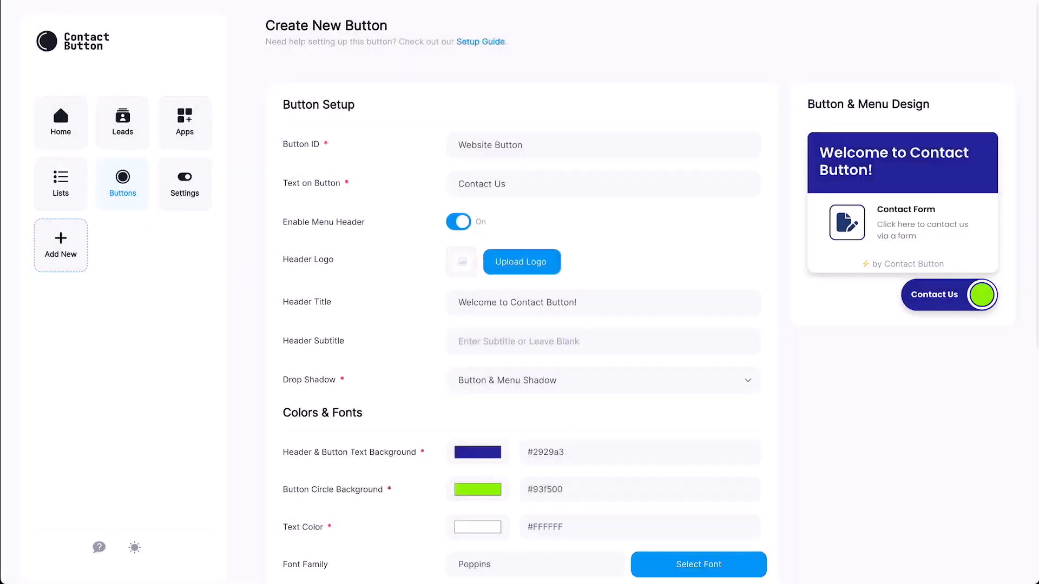
scroll(519, 292, "down", 7)
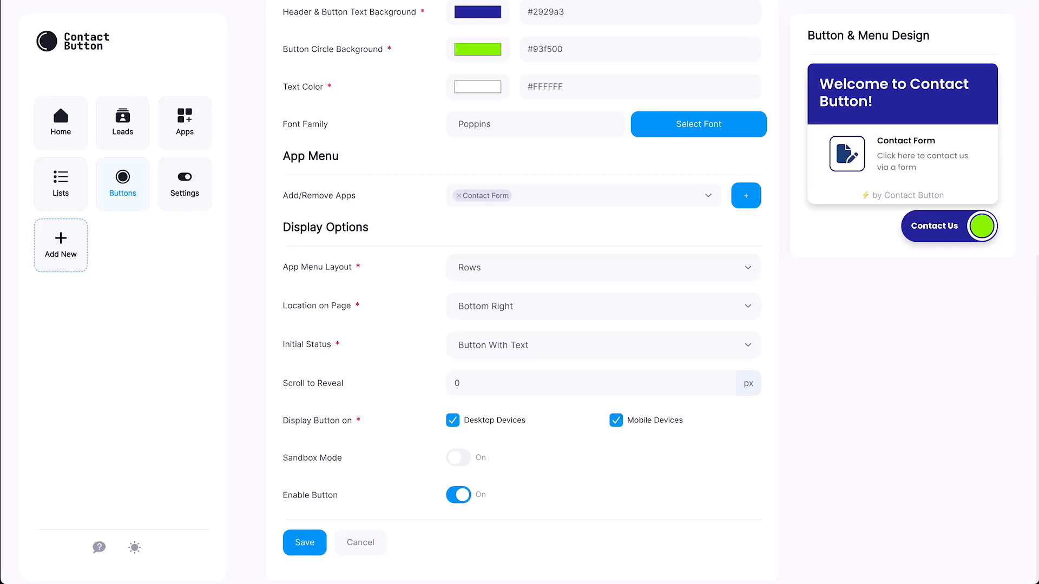
Step: Set App Menu Layout to Columns, after briefly trying Icons only
left_click(603, 267)
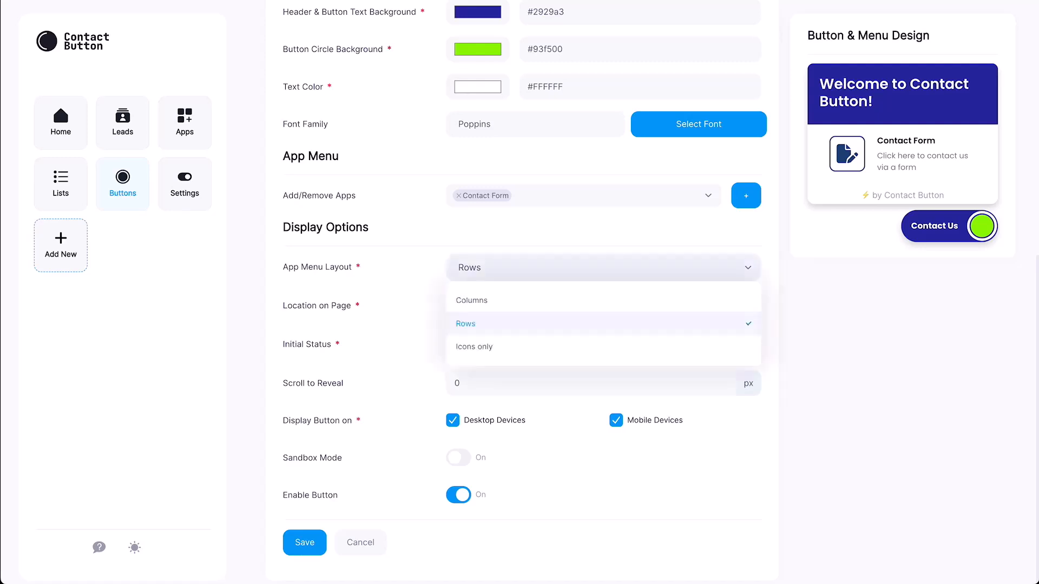
left_click(472, 301)
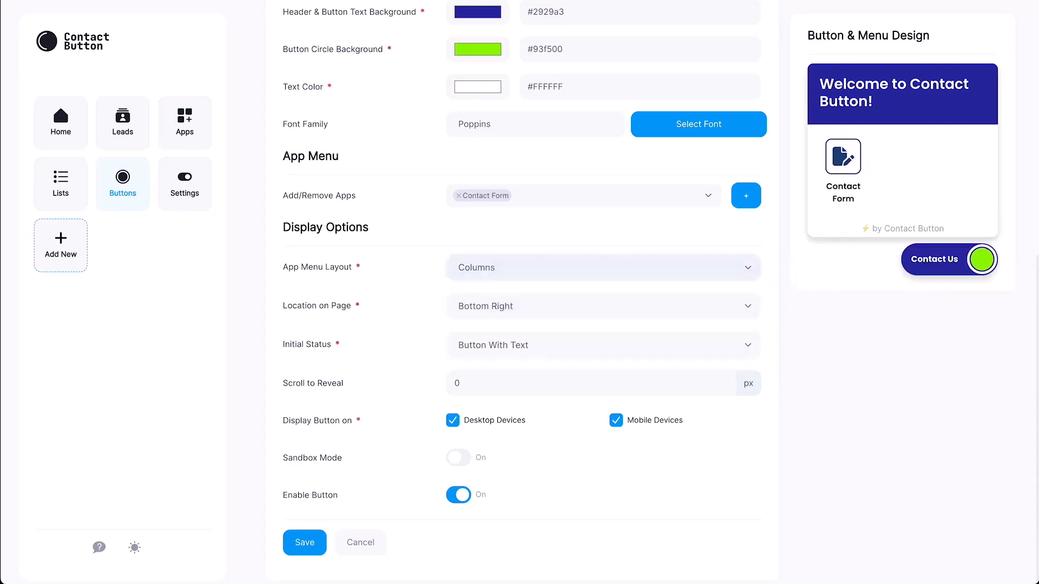
left_click(603, 268)
left_click(474, 347)
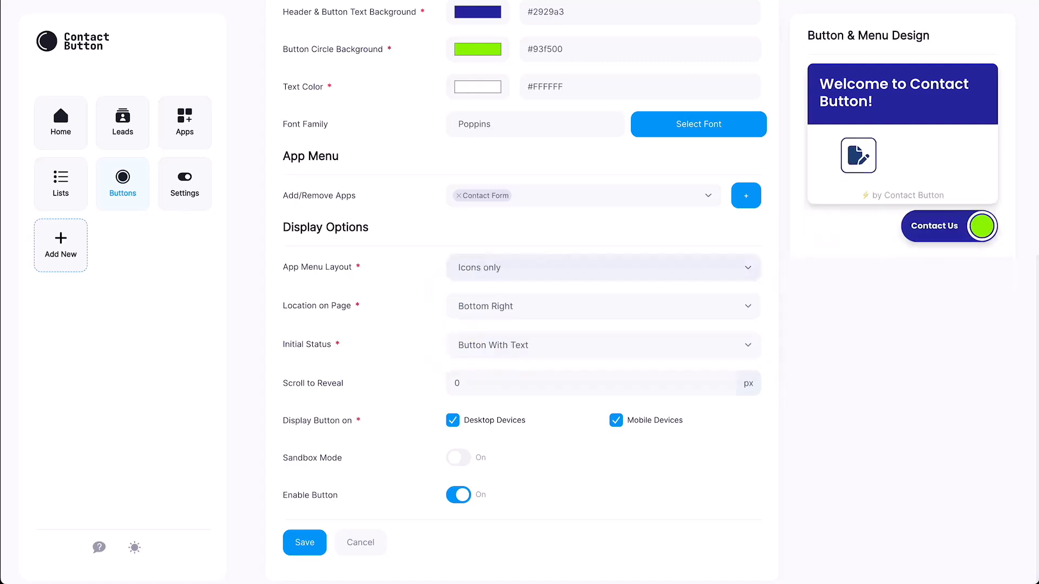
left_click(603, 267)
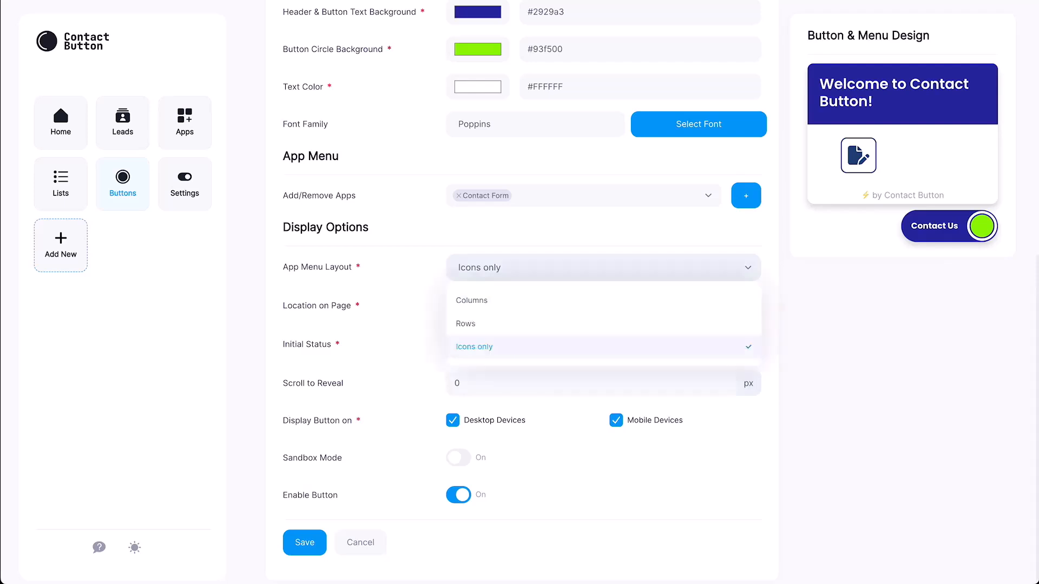
left_click(472, 299)
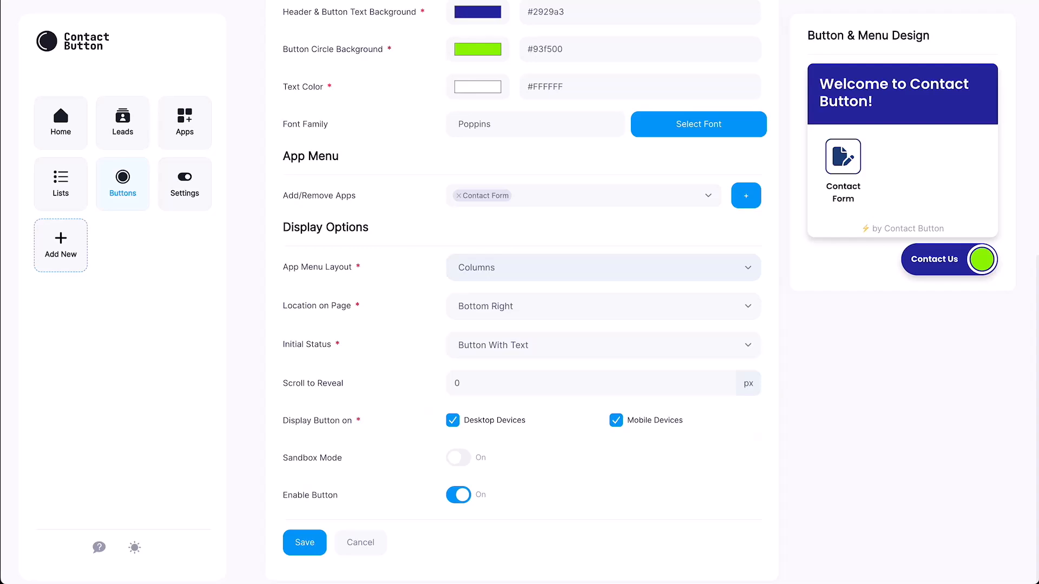
left_click(603, 345)
Step: Start the button as Circle Button Only, reveal it after 20 px of scrolling, and hide it on mobile
left_click(488, 401)
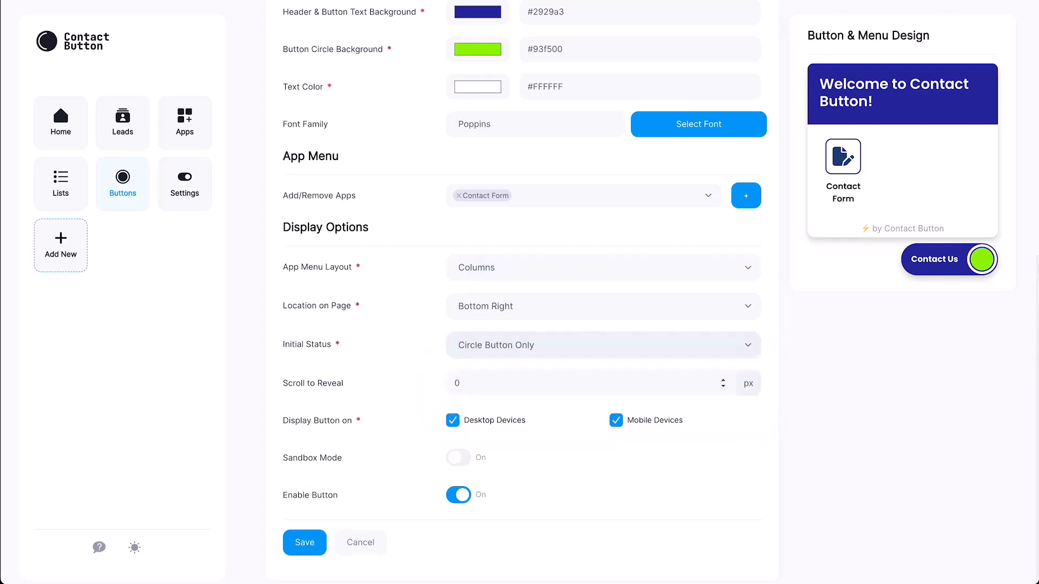
left_click(455, 383)
type("2")
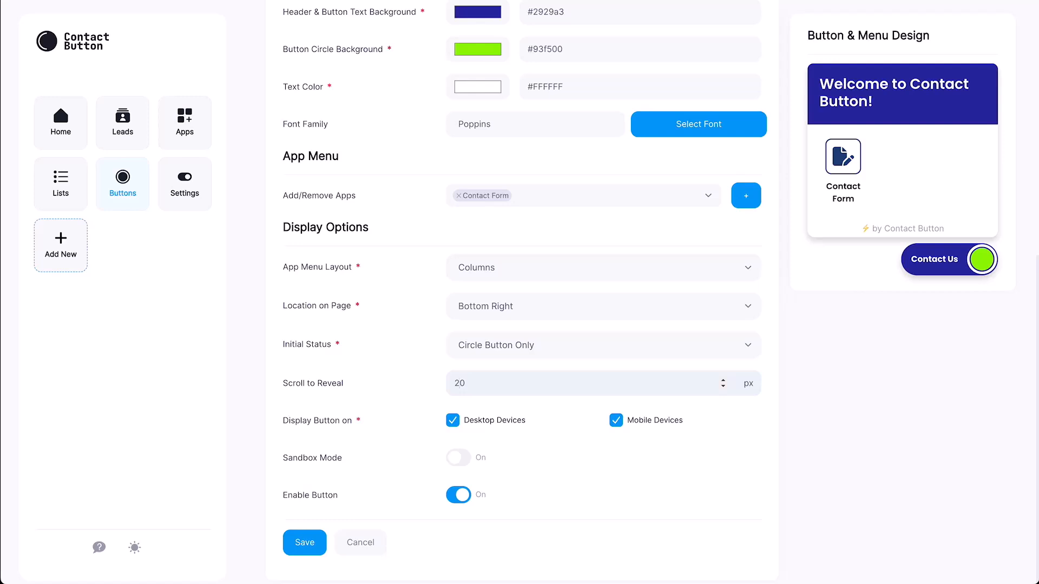
left_click(616, 421)
Step: Toggle Enable Button off and back on, then save the Website Button
left_click(458, 494)
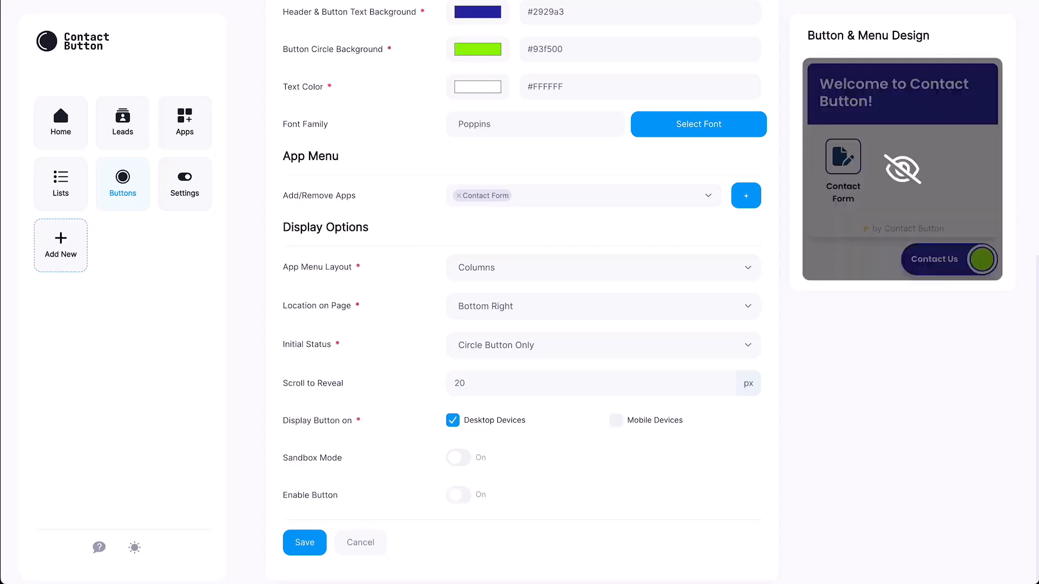
left_click(458, 494)
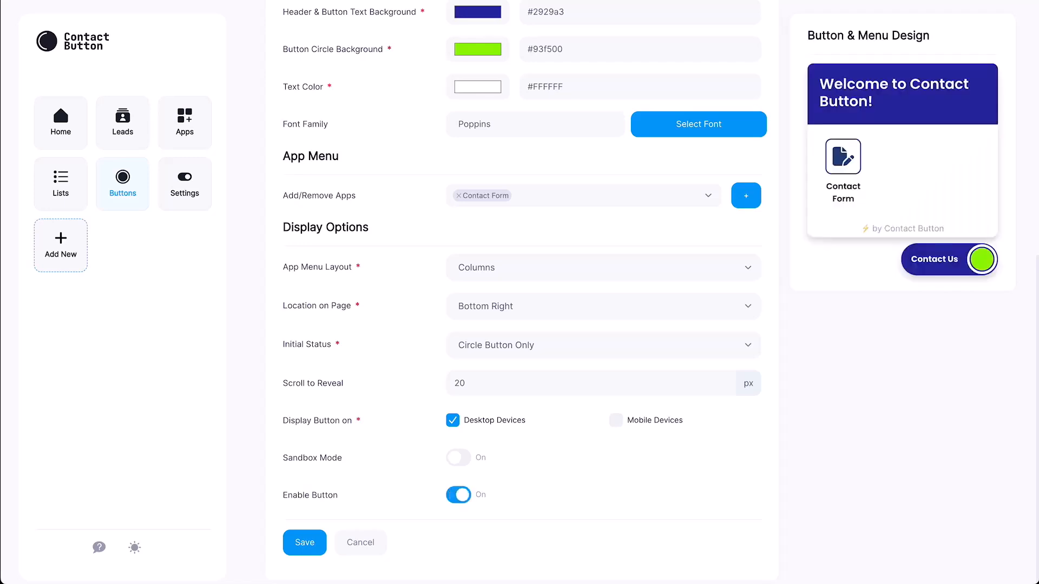
left_click(304, 542)
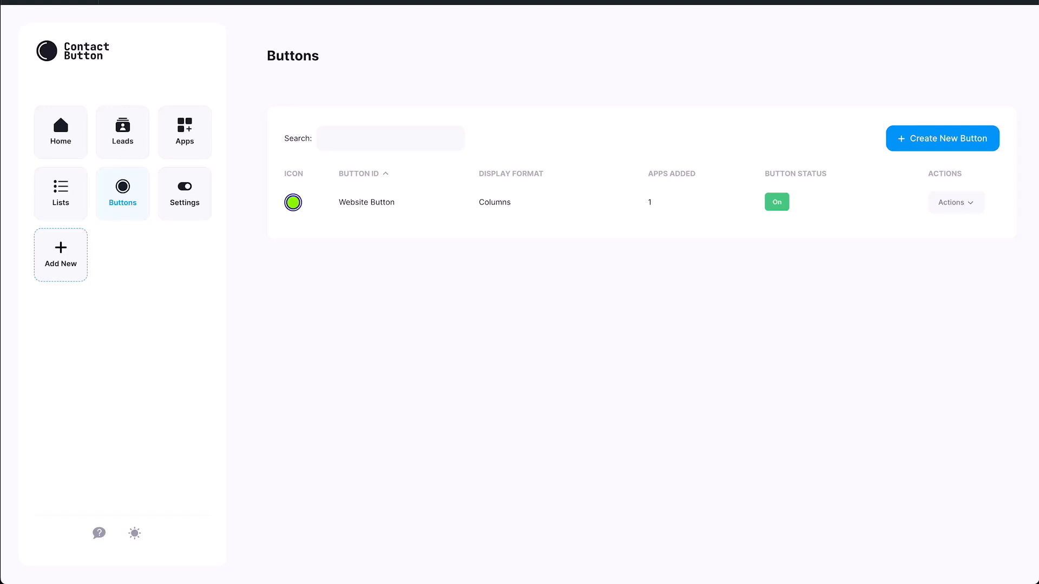
Step: Go to Settings to open the Test & Install tab for Website Button
left_click(184, 193)
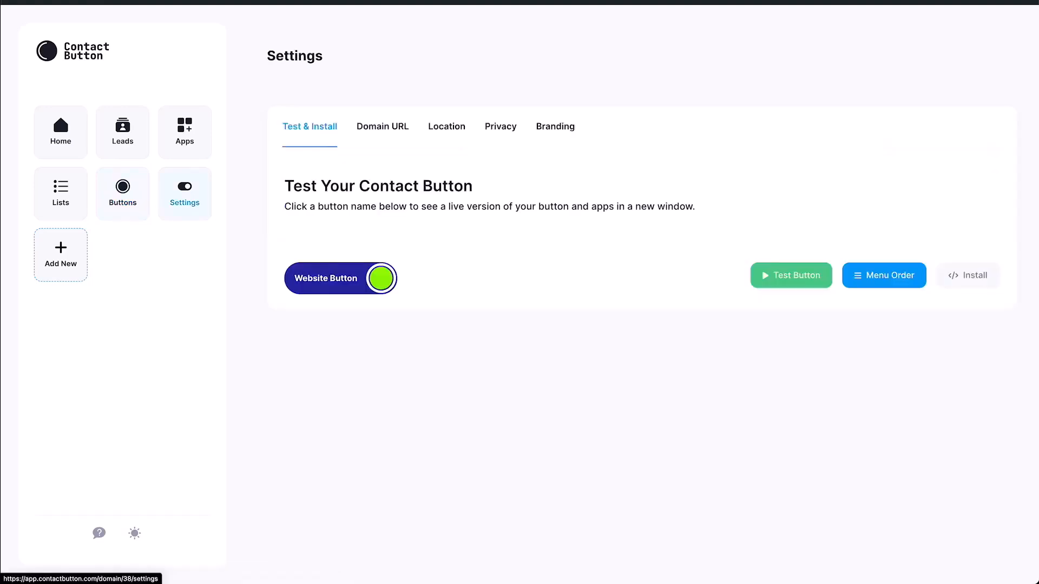